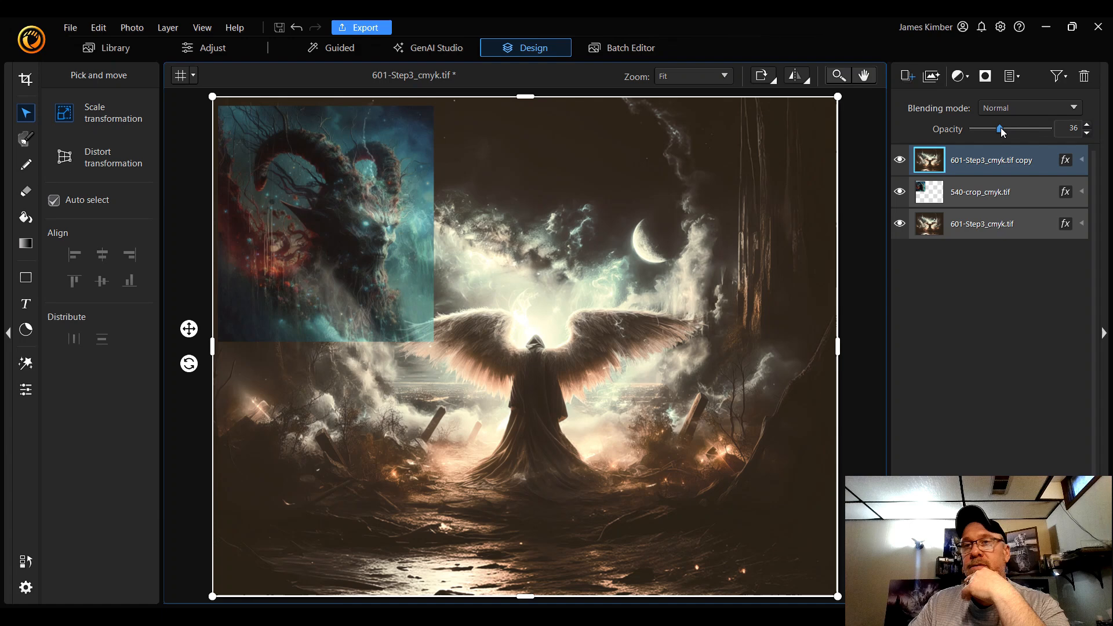
Step: Restore the opacity of the 601-Step3_cmyk.tif copy layer to 100%
{"action": "left_click_drag", "start_coordinate": [1001, 131], "coordinate": [1062, 134]}
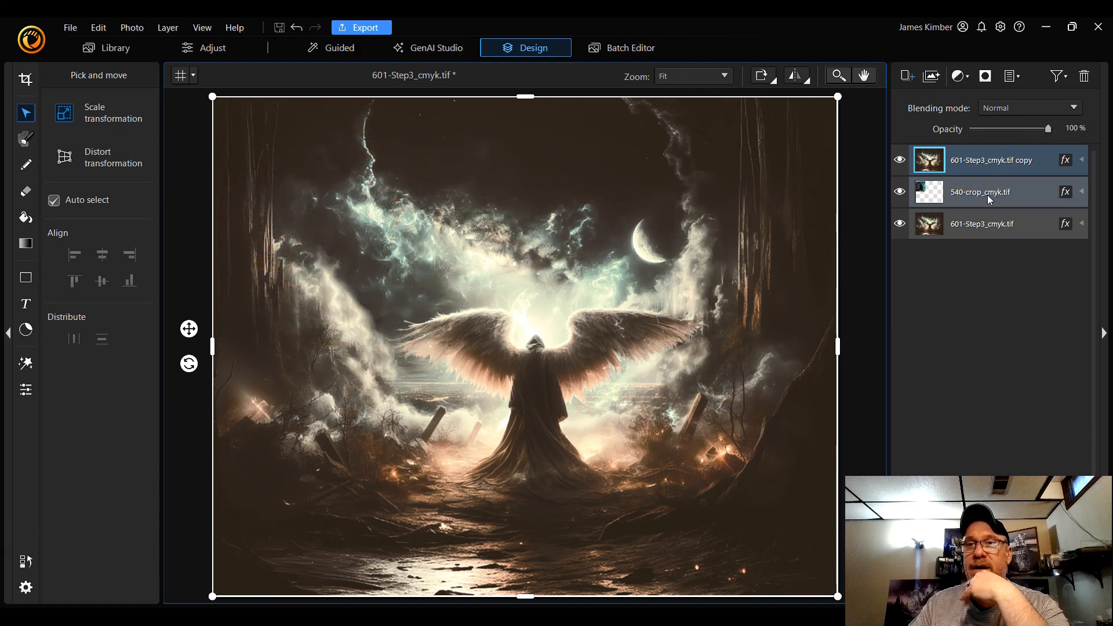
Step: Move the 540-crop_cmyk.tif layer above the other layers and scale the horned creature image up to nearly the full canvas height
{"action": "left_click_drag", "start_coordinate": [1000, 199], "coordinate": [1001, 163]}
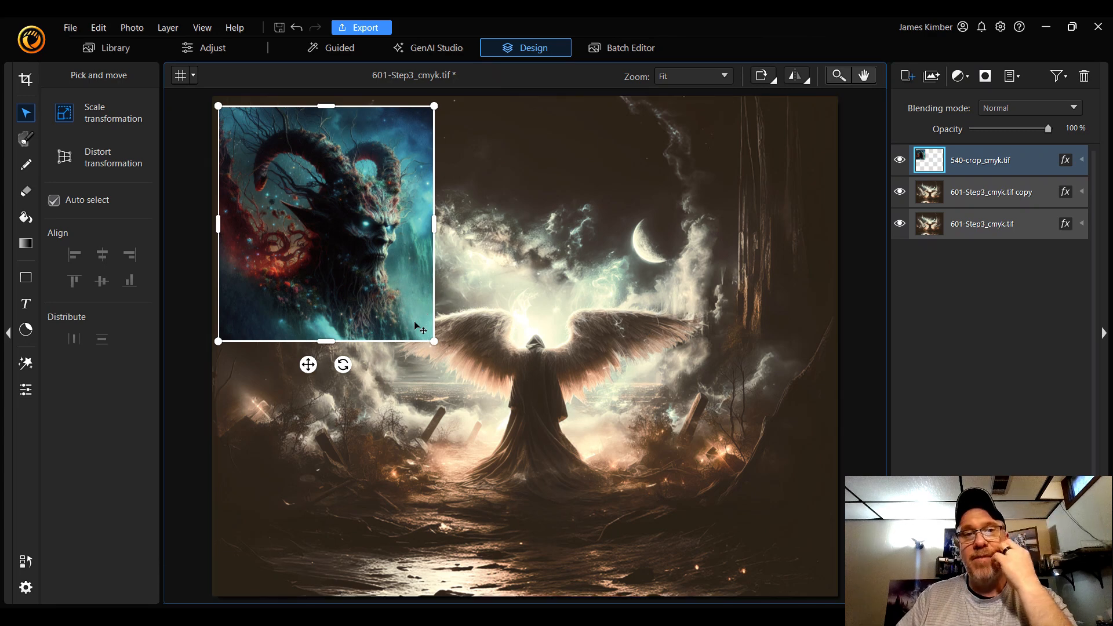
{"action": "left_click_drag", "start_coordinate": [433, 341], "coordinate": [655, 464]}
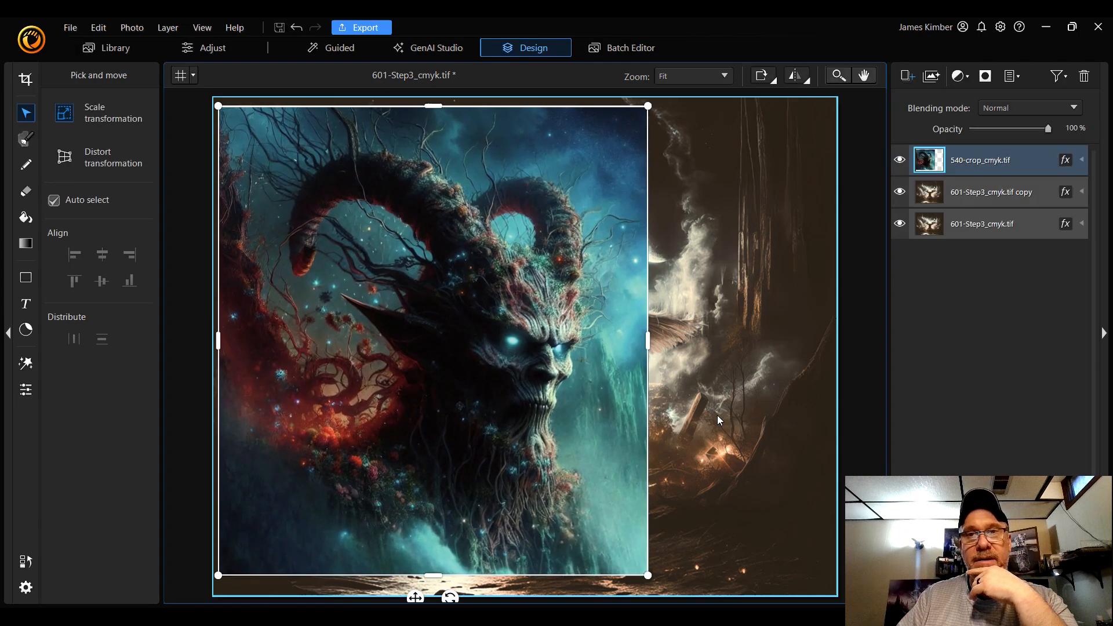
Step: Erase a narrow outline around the branches above the creature's horns with a 19 px brush eraser at 100% opacity
{"action": "left_click", "coordinate": [724, 76]}
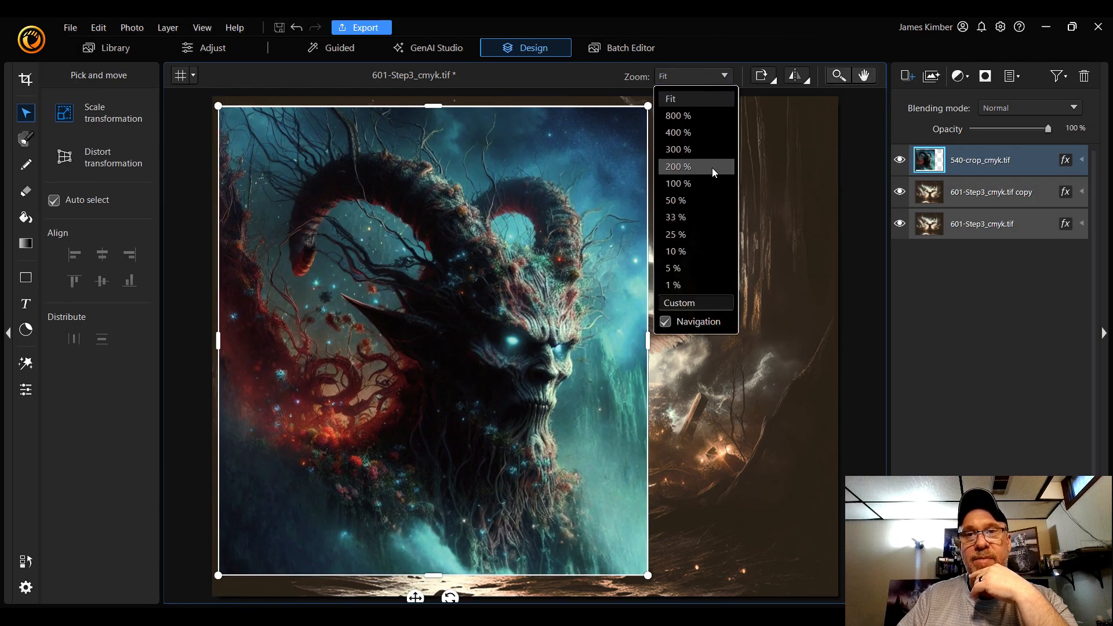
{"action": "left_click", "coordinate": [712, 183]}
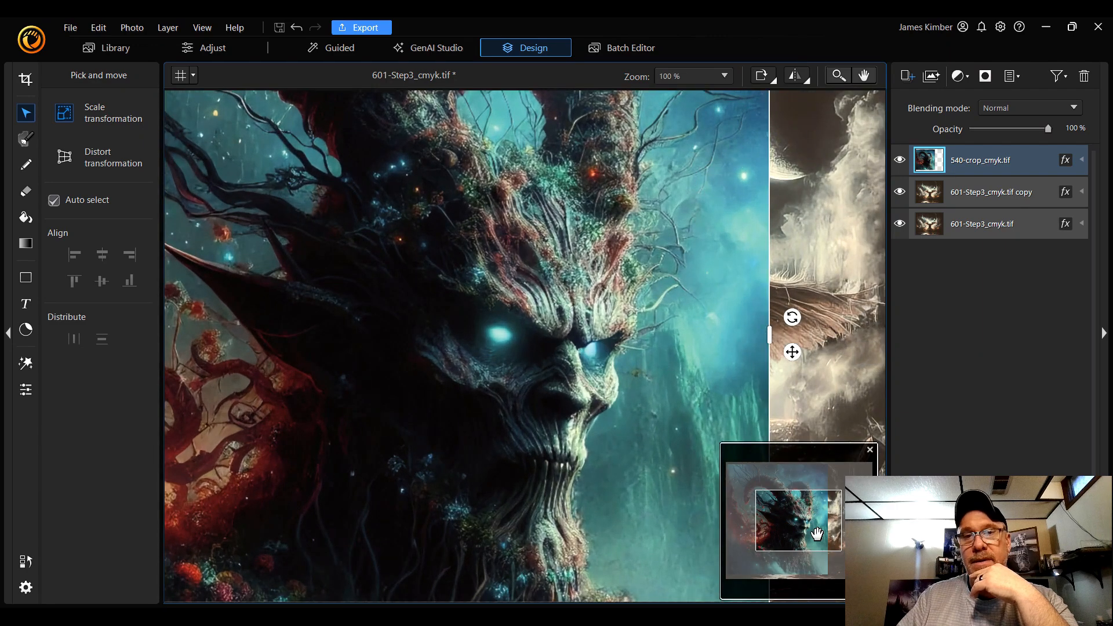
{"action": "left_click_drag", "start_coordinate": [814, 531], "coordinate": [800, 488]}
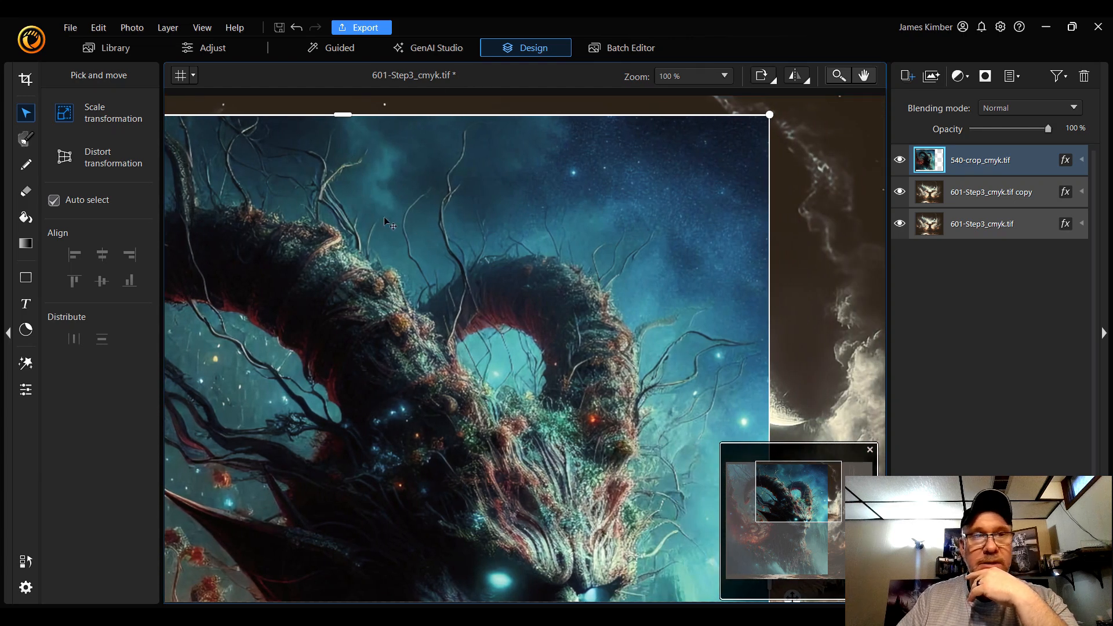
{"action": "left_click", "coordinate": [24, 195]}
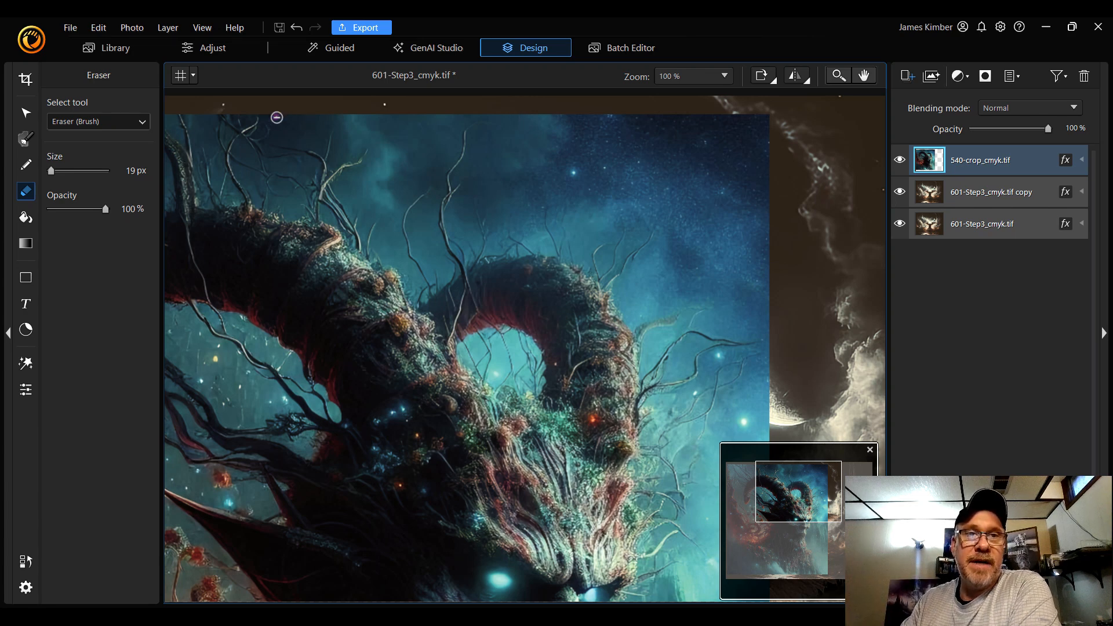
{"action": "mouse_move", "coordinate": [277, 117]}
{"action": "left_mouse_down"}
{"action": "mouse_move", "coordinate": [318, 143]}
{"action": "mouse_move", "coordinate": [331, 119]}
{"action": "mouse_move", "coordinate": [293, 117]}
{"action": "mouse_move", "coordinate": [287, 127]}
{"action": "mouse_move", "coordinate": [317, 124]}
{"action": "mouse_move", "coordinate": [286, 114]}
{"action": "mouse_move", "coordinate": [349, 112]}
{"action": "mouse_move", "coordinate": [339, 151]}
{"action": "mouse_move", "coordinate": [352, 152]}
{"action": "mouse_move", "coordinate": [360, 119]}
{"action": "mouse_move", "coordinate": [346, 142]}
{"action": "mouse_move", "coordinate": [362, 114]}
{"action": "mouse_move", "coordinate": [373, 118]}
{"action": "mouse_move", "coordinate": [361, 142]}
{"action": "mouse_move", "coordinate": [365, 124]}
{"action": "mouse_move", "coordinate": [377, 155]}
{"action": "mouse_move", "coordinate": [348, 194]}
{"action": "mouse_move", "coordinate": [367, 218]}
{"action": "mouse_move", "coordinate": [380, 208]}
{"action": "mouse_move", "coordinate": [400, 258]}
{"action": "mouse_move", "coordinate": [392, 224]}
{"action": "mouse_move", "coordinate": [428, 178]}
{"action": "mouse_move", "coordinate": [430, 211]}
{"action": "mouse_move", "coordinate": [418, 225]}
{"action": "mouse_move", "coordinate": [444, 272]}
{"action": "mouse_move", "coordinate": [427, 222]}
{"action": "left_mouse_up"}
{"action": "mouse_move", "coordinate": [437, 174]}
{"action": "left_mouse_down"}
{"action": "mouse_move", "coordinate": [475, 115]}
{"action": "mouse_move", "coordinate": [496, 113]}
{"action": "mouse_move", "coordinate": [486, 138]}
{"action": "left_mouse_up"}
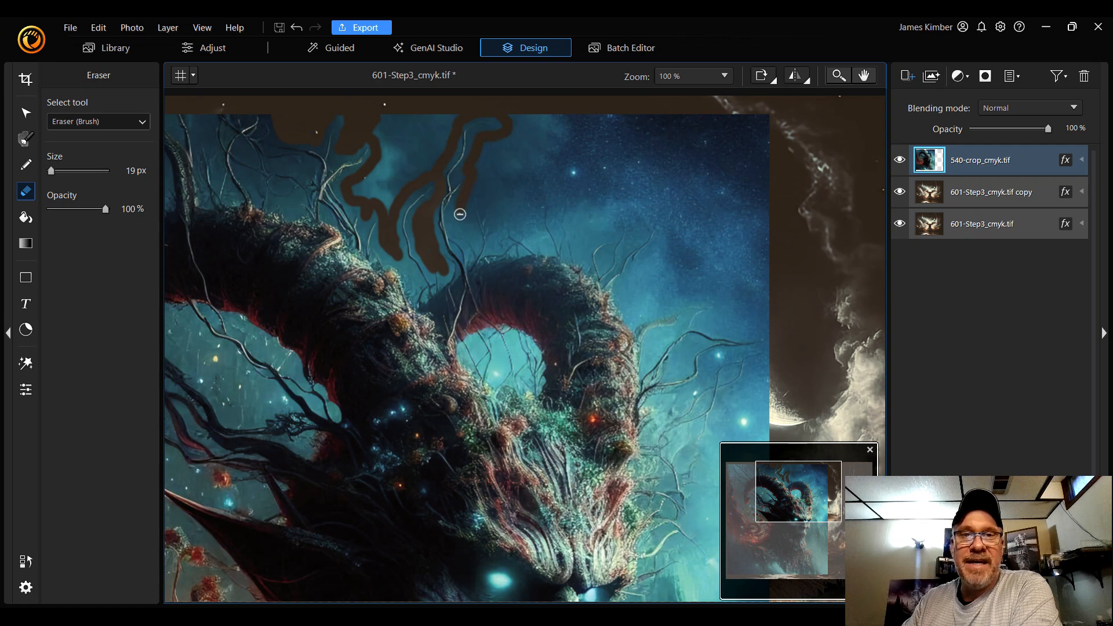
{"action": "left_click_drag", "start_coordinate": [463, 230], "coordinate": [471, 238]}
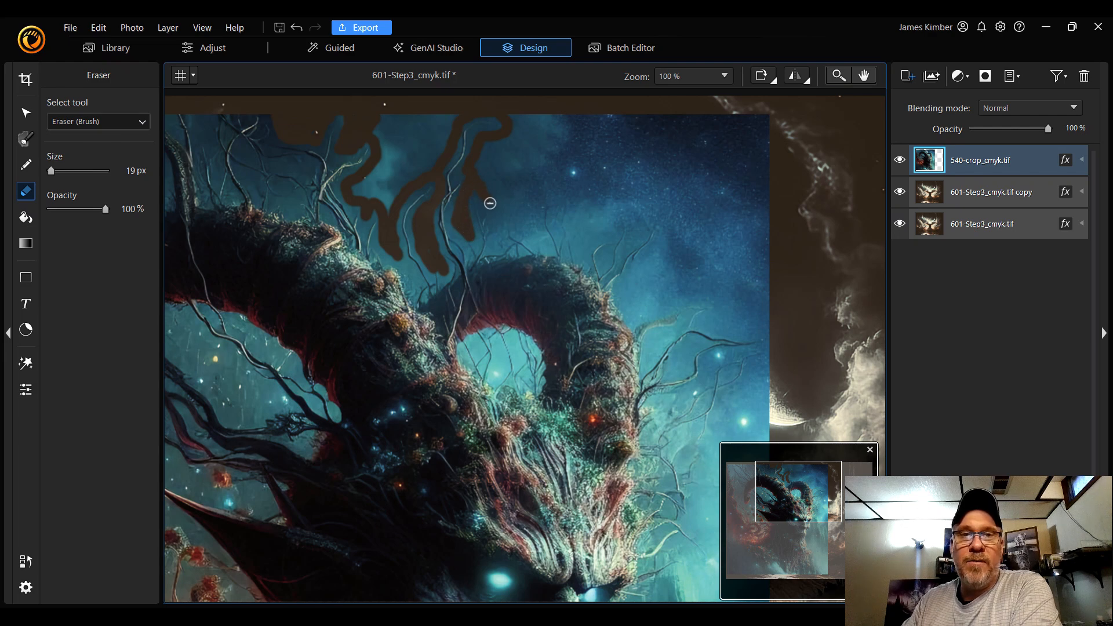
{"action": "mouse_move", "coordinate": [491, 213]}
{"action": "left_mouse_down"}
{"action": "mouse_move", "coordinate": [509, 216]}
{"action": "mouse_move", "coordinate": [494, 246]}
{"action": "left_mouse_up"}
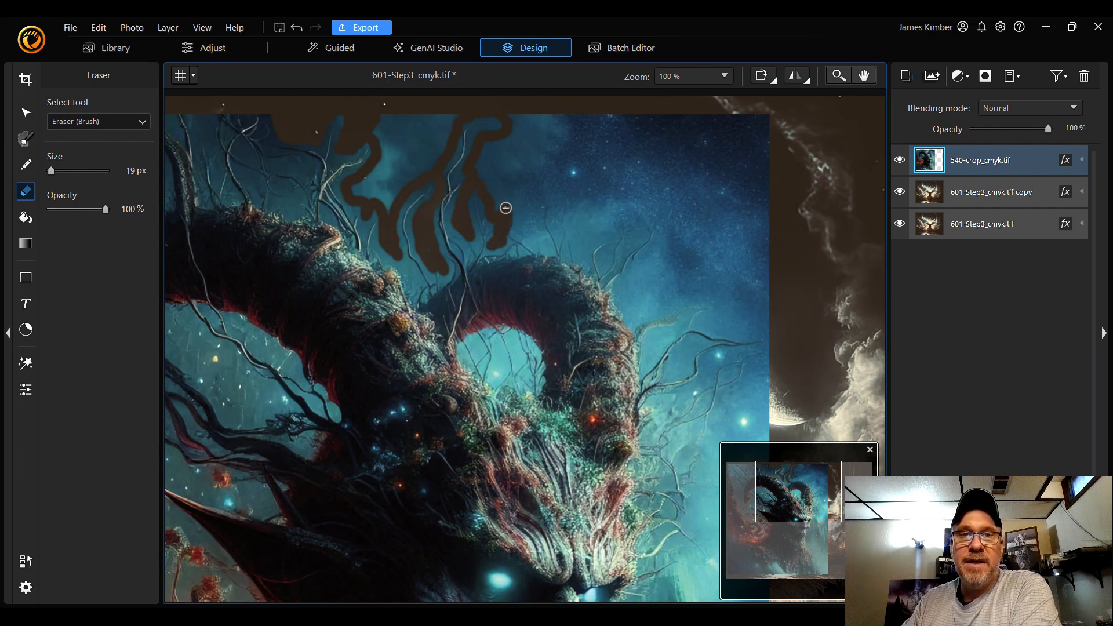
{"action": "mouse_move", "coordinate": [509, 209]}
{"action": "left_mouse_down"}
{"action": "mouse_move", "coordinate": [540, 240]}
{"action": "mouse_move", "coordinate": [539, 204]}
{"action": "mouse_move", "coordinate": [561, 196]}
{"action": "mouse_move", "coordinate": [573, 213]}
{"action": "mouse_move", "coordinate": [558, 218]}
{"action": "mouse_move", "coordinate": [561, 239]}
{"action": "mouse_move", "coordinate": [563, 229]}
{"action": "mouse_move", "coordinate": [582, 258]}
{"action": "mouse_move", "coordinate": [610, 236]}
{"action": "mouse_move", "coordinate": [612, 202]}
{"action": "mouse_move", "coordinate": [634, 223]}
{"action": "mouse_move", "coordinate": [628, 249]}
{"action": "mouse_move", "coordinate": [632, 215]}
{"action": "mouse_move", "coordinate": [656, 208]}
{"action": "mouse_move", "coordinate": [659, 247]}
{"action": "mouse_move", "coordinate": [621, 287]}
{"action": "mouse_move", "coordinate": [631, 311]}
{"action": "mouse_move", "coordinate": [712, 294]}
{"action": "mouse_move", "coordinate": [720, 305]}
{"action": "mouse_move", "coordinate": [651, 352]}
{"action": "mouse_move", "coordinate": [675, 335]}
{"action": "left_mouse_up"}
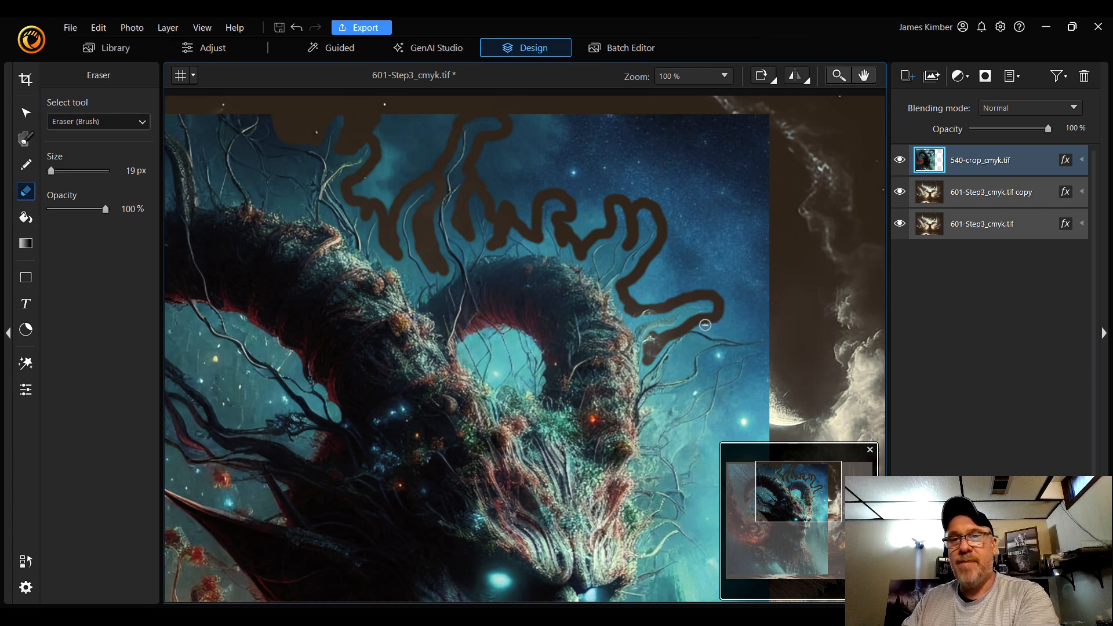
{"action": "left_click_drag", "start_coordinate": [705, 326], "coordinate": [773, 331]}
Step: Widen the erased outline around the branch tips above the front horn with an eraser of about 25 to 39 px
{"action": "scroll", "coordinate": [756, 309], "scroll_direction": "up", "scroll_amount": 2}
{"action": "scroll", "coordinate": [761, 310], "scroll_direction": "up", "scroll_amount": 2}
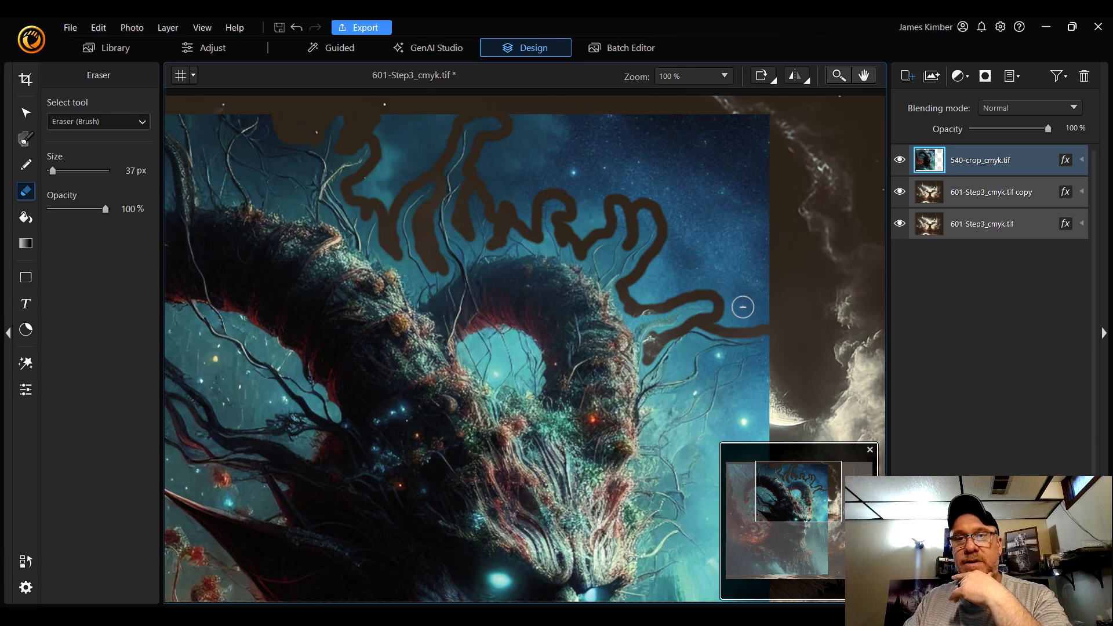
{"action": "mouse_move", "coordinate": [731, 320]}
{"action": "left_mouse_down"}
{"action": "mouse_move", "coordinate": [742, 319]}
{"action": "mouse_move", "coordinate": [723, 293]}
{"action": "mouse_move", "coordinate": [693, 286]}
{"action": "mouse_move", "coordinate": [636, 295]}
{"action": "mouse_move", "coordinate": [674, 233]}
{"action": "mouse_move", "coordinate": [659, 206]}
{"action": "mouse_move", "coordinate": [611, 191]}
{"action": "mouse_move", "coordinate": [599, 226]}
{"action": "mouse_move", "coordinate": [580, 230]}
{"action": "left_mouse_up"}
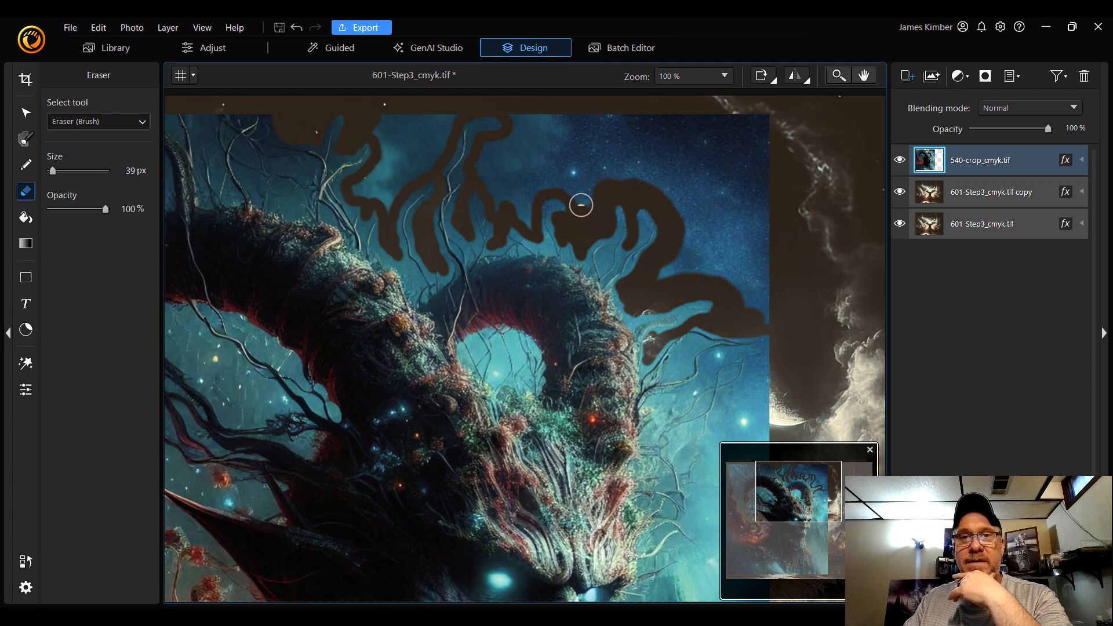
{"action": "left_click_drag", "start_coordinate": [564, 186], "coordinate": [536, 186]}
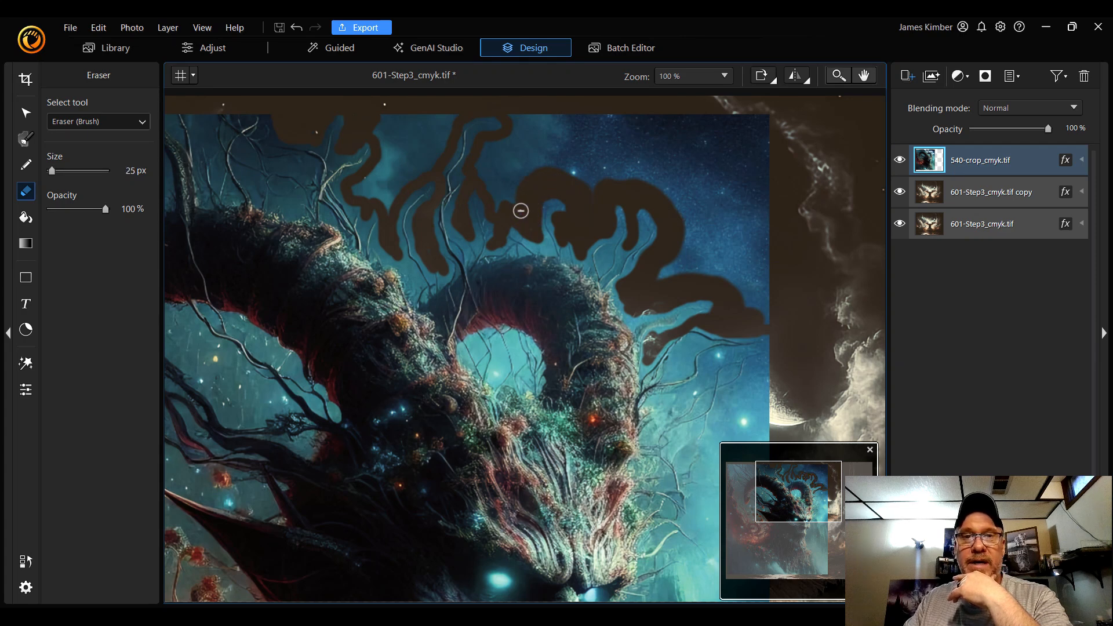
{"action": "left_click_drag", "start_coordinate": [514, 202], "coordinate": [499, 201]}
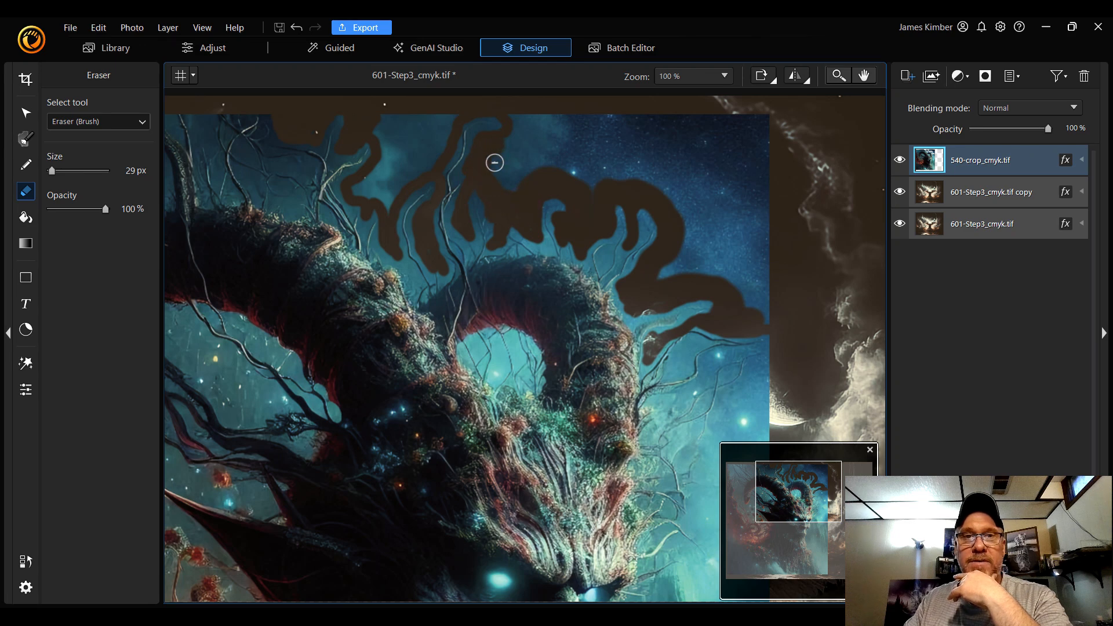
Step: Erase the remaining blue sky between and above the outlined branches, enlarging the eraser up to 49 px
{"action": "mouse_move", "coordinate": [514, 184]}
{"action": "left_mouse_down"}
{"action": "mouse_move", "coordinate": [499, 157]}
{"action": "mouse_move", "coordinate": [517, 192]}
{"action": "mouse_move", "coordinate": [515, 126]}
{"action": "mouse_move", "coordinate": [625, 117]}
{"action": "left_mouse_up"}
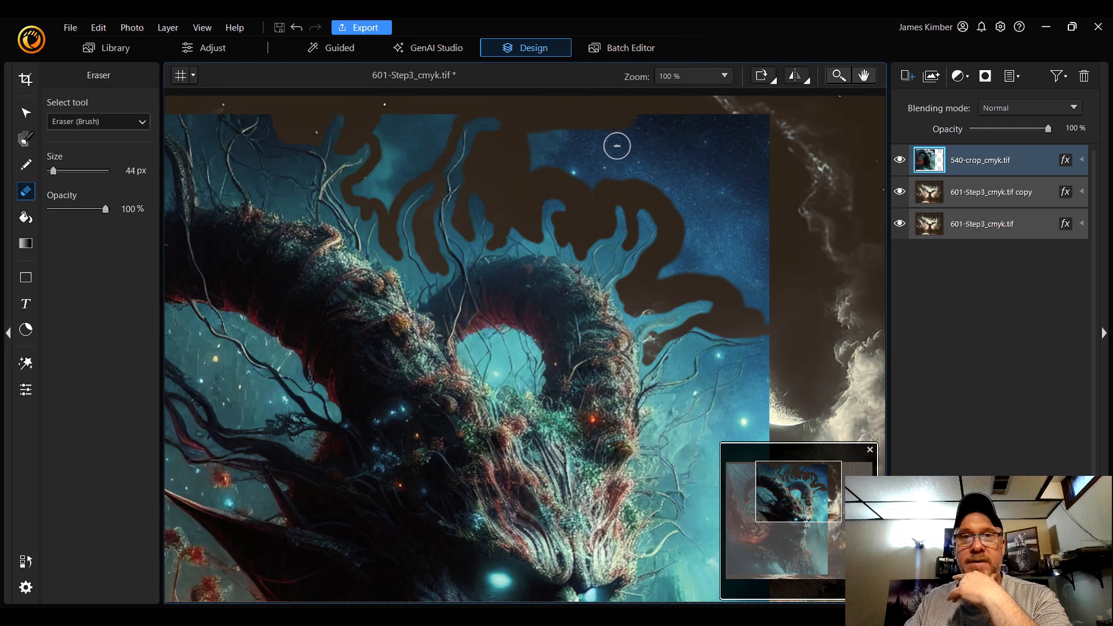
{"action": "mouse_move", "coordinate": [494, 118]}
{"action": "left_mouse_down"}
{"action": "mouse_move", "coordinate": [453, 116]}
{"action": "mouse_move", "coordinate": [390, 189]}
{"action": "left_mouse_up"}
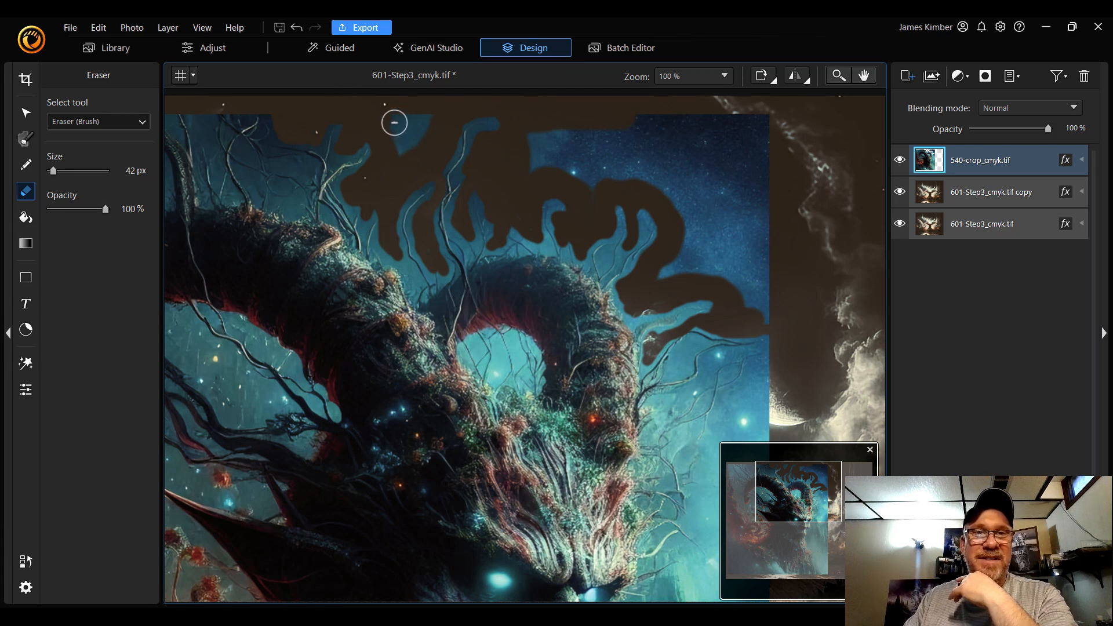
{"action": "mouse_move", "coordinate": [394, 122]}
{"action": "left_mouse_down"}
{"action": "mouse_move", "coordinate": [400, 146]}
{"action": "mouse_move", "coordinate": [431, 126]}
{"action": "left_mouse_up"}
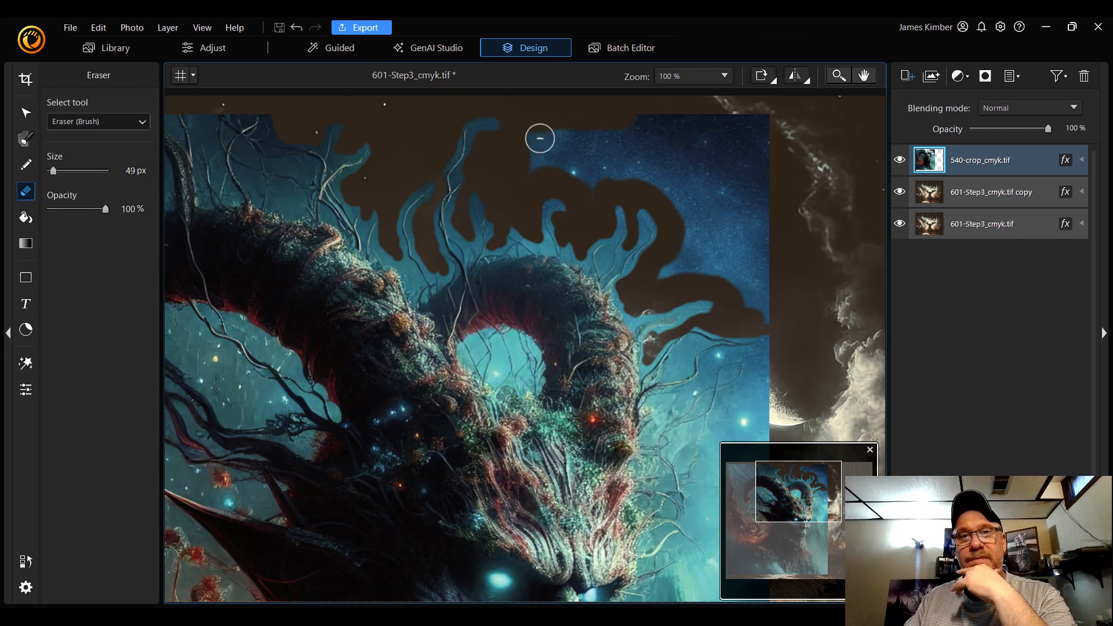
{"action": "mouse_move", "coordinate": [542, 141]}
{"action": "left_mouse_down"}
{"action": "mouse_move", "coordinate": [599, 179]}
{"action": "mouse_move", "coordinate": [606, 163]}
{"action": "mouse_move", "coordinate": [562, 136]}
{"action": "mouse_move", "coordinate": [757, 120]}
{"action": "mouse_move", "coordinate": [769, 311]}
{"action": "mouse_move", "coordinate": [748, 284]}
{"action": "mouse_move", "coordinate": [738, 143]}
{"action": "mouse_move", "coordinate": [754, 171]}
{"action": "mouse_move", "coordinate": [667, 148]}
{"action": "mouse_move", "coordinate": [631, 162]}
{"action": "mouse_move", "coordinate": [678, 180]}
{"action": "mouse_move", "coordinate": [704, 174]}
{"action": "mouse_move", "coordinate": [730, 278]}
{"action": "mouse_move", "coordinate": [682, 201]}
{"action": "mouse_move", "coordinate": [704, 238]}
{"action": "mouse_move", "coordinate": [673, 268]}
{"action": "left_mouse_up"}
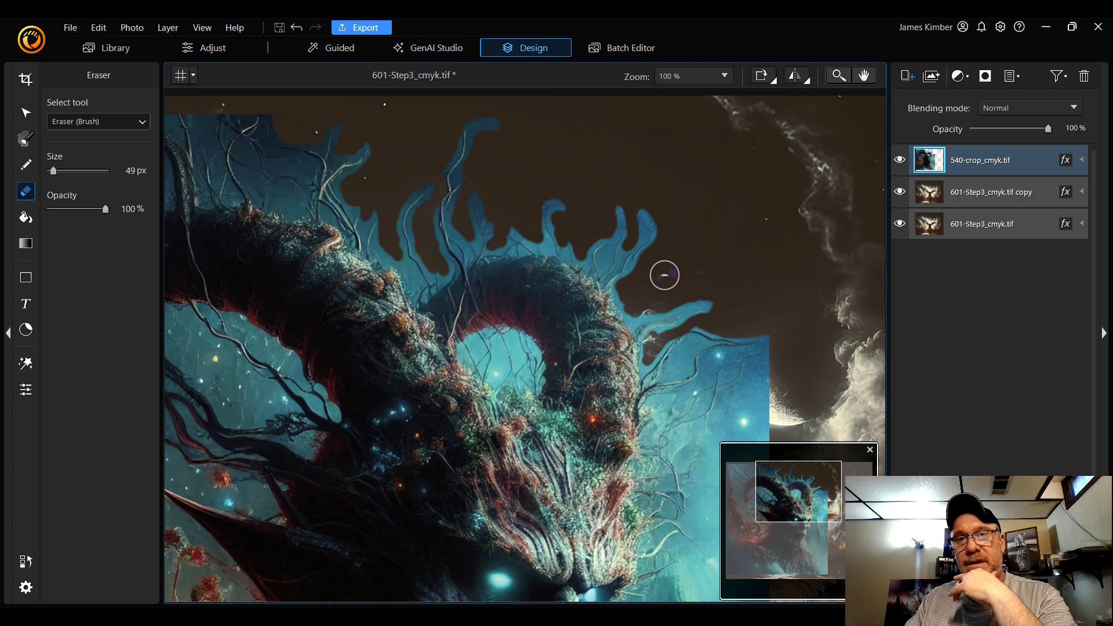
{"action": "left_click_drag", "start_coordinate": [665, 275], "coordinate": [701, 273]}
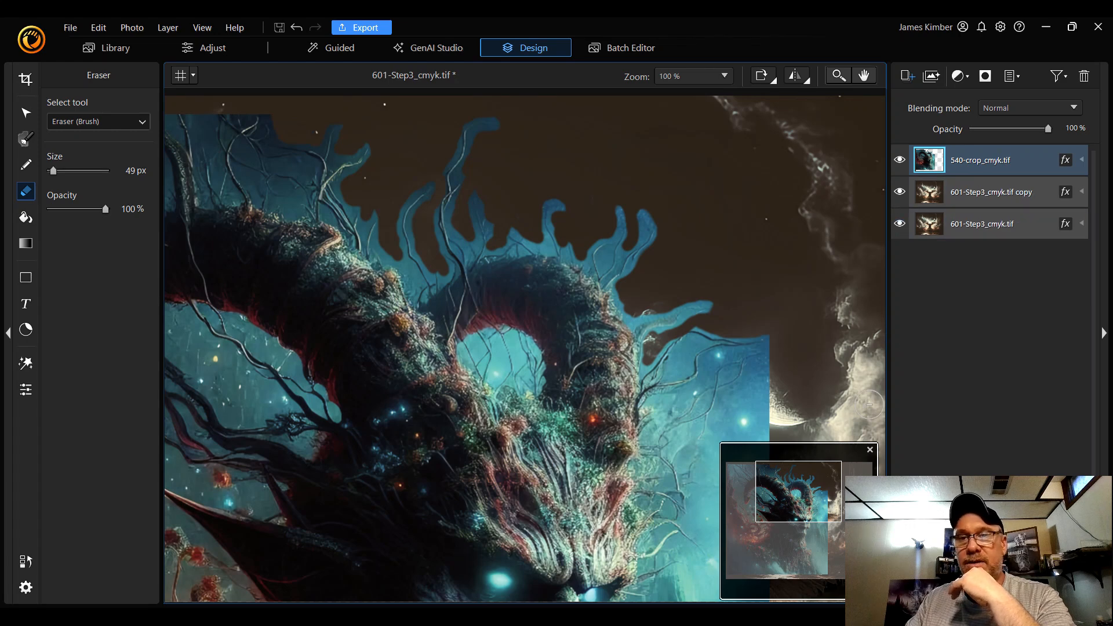
Step: Erase the blue background in front of the creature's face to uncover the moon, clouds and wing, using an eraser of about 50 px
{"action": "left_click_drag", "start_coordinate": [809, 504], "coordinate": [823, 524]}
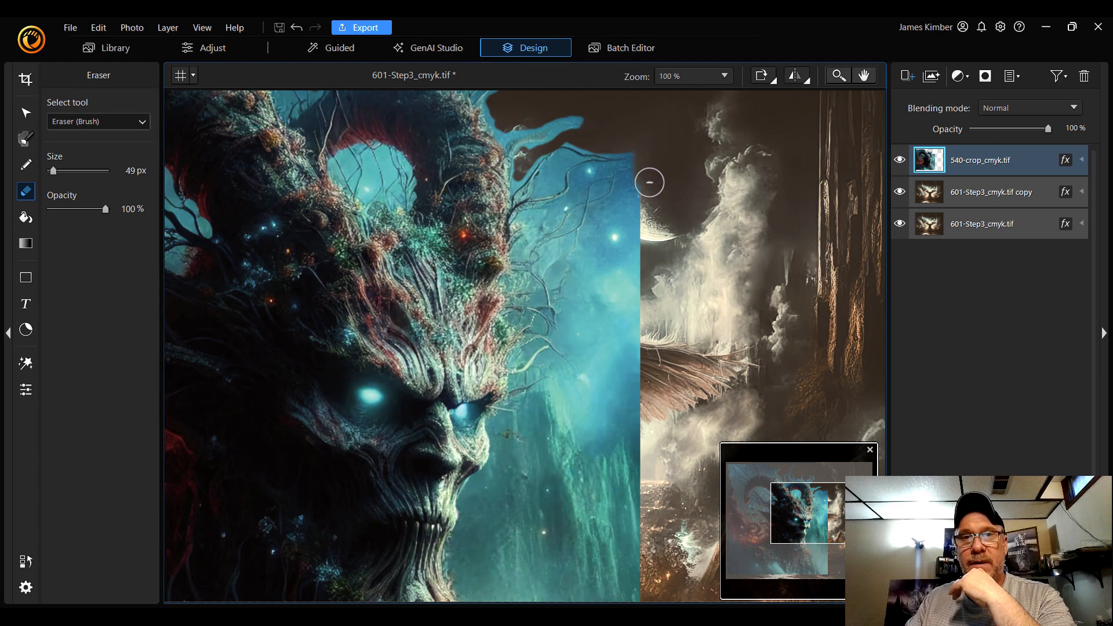
{"action": "left_click_drag", "start_coordinate": [650, 183], "coordinate": [612, 226]}
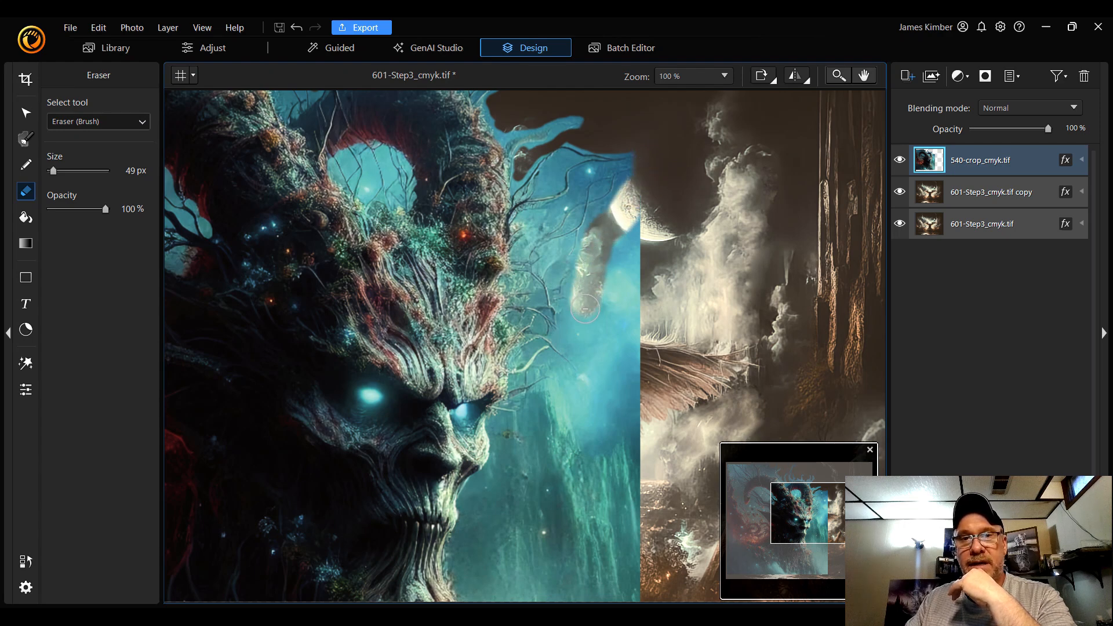
{"action": "mouse_move", "coordinate": [585, 309]}
{"action": "left_mouse_down"}
{"action": "mouse_move", "coordinate": [580, 332]}
{"action": "mouse_move", "coordinate": [597, 365]}
{"action": "mouse_move", "coordinate": [629, 391]}
{"action": "mouse_move", "coordinate": [638, 224]}
{"action": "mouse_move", "coordinate": [608, 316]}
{"action": "left_mouse_up"}
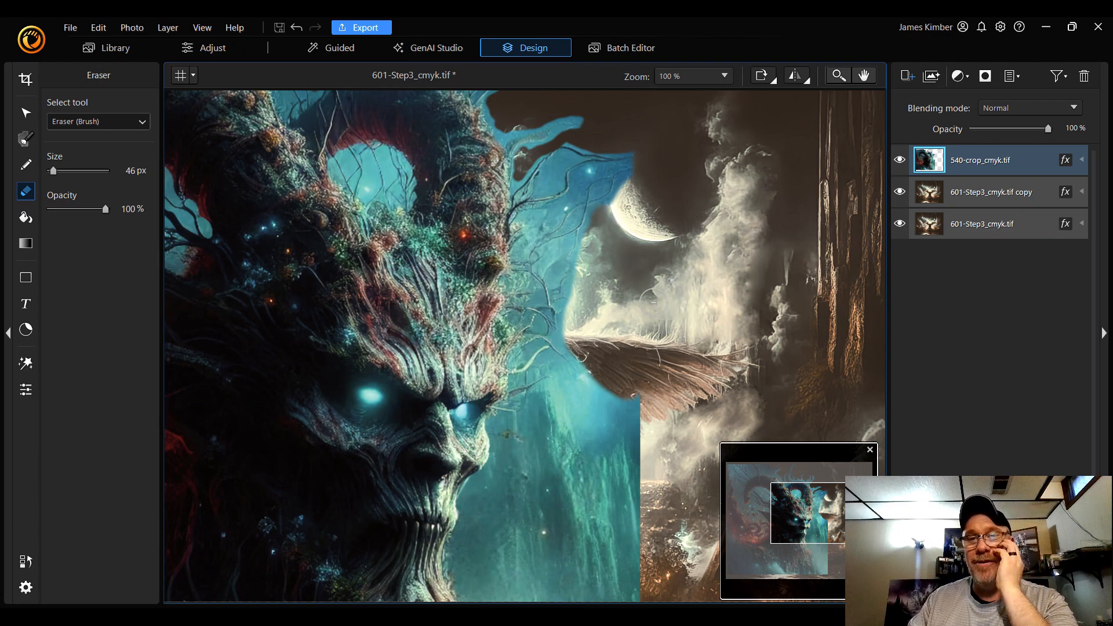
{"action": "scroll", "coordinate": [654, 303], "scroll_direction": "up", "scroll_amount": 2}
{"action": "mouse_move", "coordinate": [633, 390]}
{"action": "left_mouse_down"}
{"action": "mouse_move", "coordinate": [630, 557]}
{"action": "mouse_move", "coordinate": [606, 391]}
{"action": "mouse_move", "coordinate": [610, 439]}
{"action": "mouse_move", "coordinate": [596, 435]}
{"action": "mouse_move", "coordinate": [586, 403]}
{"action": "mouse_move", "coordinate": [597, 385]}
{"action": "mouse_move", "coordinate": [537, 416]}
{"action": "mouse_move", "coordinate": [548, 462]}
{"action": "mouse_move", "coordinate": [569, 423]}
{"action": "mouse_move", "coordinate": [596, 471]}
{"action": "mouse_move", "coordinate": [610, 541]}
{"action": "mouse_move", "coordinate": [639, 573]}
{"action": "mouse_move", "coordinate": [605, 557]}
{"action": "mouse_move", "coordinate": [580, 463]}
{"action": "mouse_move", "coordinate": [558, 462]}
{"action": "mouse_move", "coordinate": [563, 520]}
{"action": "mouse_move", "coordinate": [548, 484]}
{"action": "mouse_move", "coordinate": [509, 467]}
{"action": "mouse_move", "coordinate": [529, 459]}
{"action": "mouse_move", "coordinate": [509, 462]}
{"action": "mouse_move", "coordinate": [510, 483]}
{"action": "mouse_move", "coordinate": [552, 483]}
{"action": "left_mouse_up"}
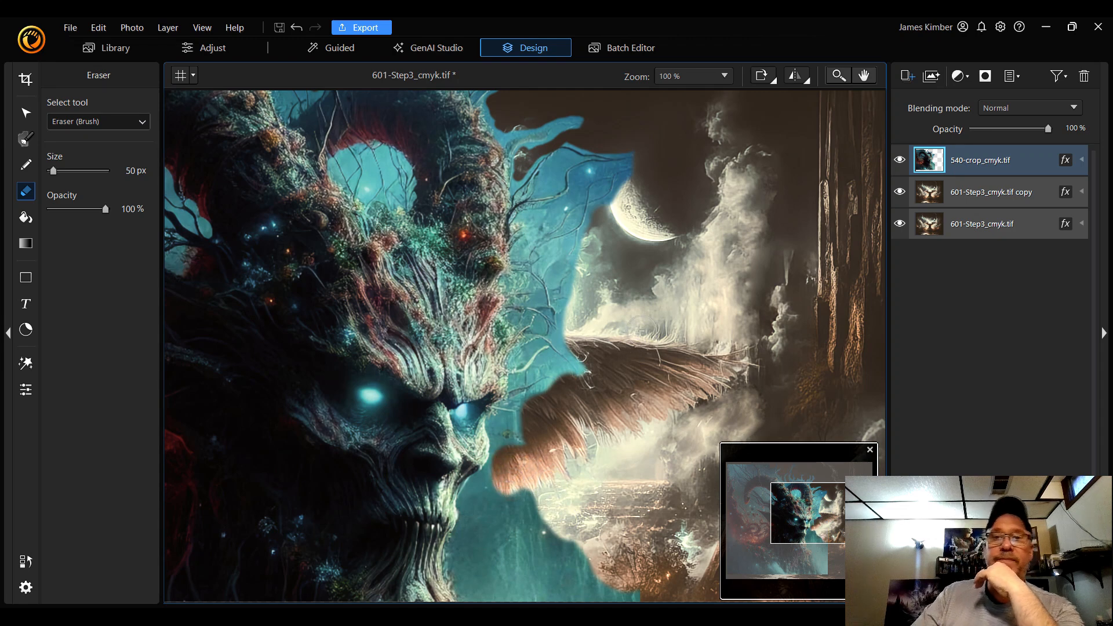
Step: Erase the teal background in front of the creature's chin and beard down to the image's lower edge, enlarging the eraser to 61 px
{"action": "left_click_drag", "start_coordinate": [823, 512], "coordinate": [835, 537]}
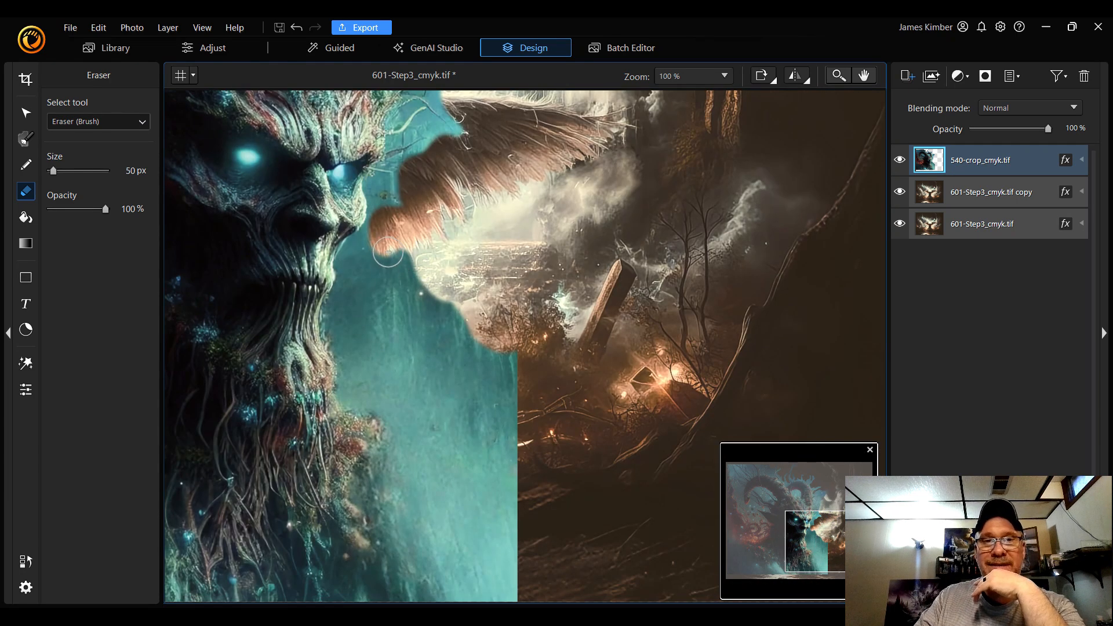
{"action": "mouse_move", "coordinate": [382, 251]}
{"action": "left_mouse_down"}
{"action": "mouse_move", "coordinate": [348, 306]}
{"action": "mouse_move", "coordinate": [366, 392]}
{"action": "mouse_move", "coordinate": [389, 390]}
{"action": "mouse_move", "coordinate": [380, 315]}
{"action": "mouse_move", "coordinate": [385, 281]}
{"action": "mouse_move", "coordinate": [409, 265]}
{"action": "mouse_move", "coordinate": [375, 298]}
{"action": "mouse_move", "coordinate": [381, 357]}
{"action": "mouse_move", "coordinate": [431, 286]}
{"action": "mouse_move", "coordinate": [518, 378]}
{"action": "mouse_move", "coordinate": [429, 320]}
{"action": "mouse_move", "coordinate": [423, 345]}
{"action": "mouse_move", "coordinate": [532, 418]}
{"action": "mouse_move", "coordinate": [503, 423]}
{"action": "mouse_move", "coordinate": [423, 374]}
{"action": "mouse_move", "coordinate": [380, 381]}
{"action": "mouse_move", "coordinate": [526, 466]}
{"action": "mouse_move", "coordinate": [450, 387]}
{"action": "left_mouse_up"}
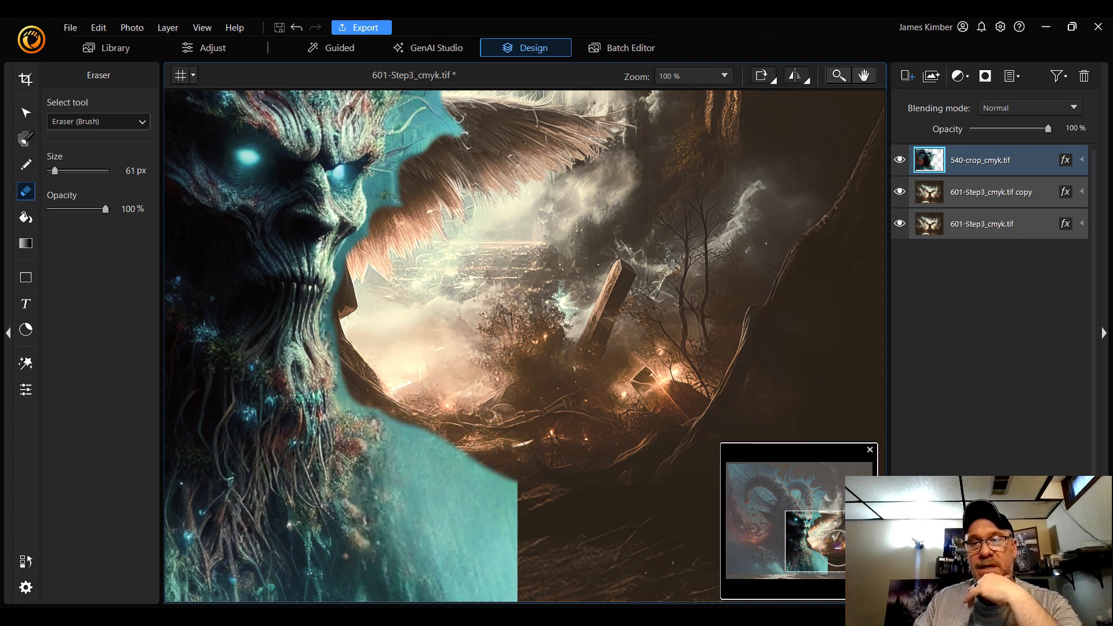
{"action": "left_click_drag", "start_coordinate": [815, 542], "coordinate": [817, 550]}
{"action": "mouse_move", "coordinate": [510, 571]}
{"action": "left_mouse_down"}
{"action": "mouse_move", "coordinate": [498, 420]}
{"action": "mouse_move", "coordinate": [482, 434]}
{"action": "mouse_move", "coordinate": [485, 524]}
{"action": "mouse_move", "coordinate": [466, 398]}
{"action": "mouse_move", "coordinate": [400, 352]}
{"action": "mouse_move", "coordinate": [466, 486]}
{"action": "mouse_move", "coordinate": [405, 401]}
{"action": "mouse_move", "coordinate": [464, 550]}
{"action": "mouse_move", "coordinate": [449, 569]}
{"action": "mouse_move", "coordinate": [544, 556]}
{"action": "mouse_move", "coordinate": [502, 549]}
{"action": "mouse_move", "coordinate": [442, 576]}
{"action": "mouse_move", "coordinate": [425, 474]}
{"action": "mouse_move", "coordinate": [409, 477]}
{"action": "mouse_move", "coordinate": [416, 522]}
{"action": "mouse_move", "coordinate": [394, 544]}
{"action": "mouse_move", "coordinate": [407, 463]}
{"action": "mouse_move", "coordinate": [393, 342]}
{"action": "left_mouse_up"}
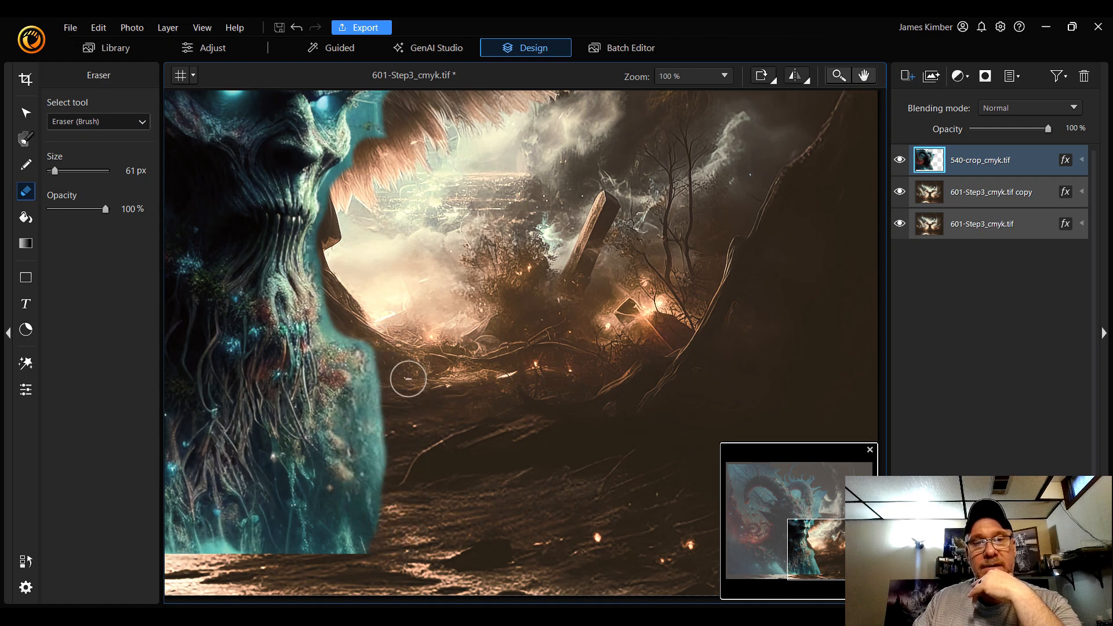
{"action": "mouse_move", "coordinate": [404, 460]}
{"action": "left_mouse_down"}
{"action": "mouse_move", "coordinate": [374, 554]}
{"action": "mouse_move", "coordinate": [350, 569]}
{"action": "mouse_move", "coordinate": [377, 522]}
{"action": "mouse_move", "coordinate": [354, 557]}
{"action": "mouse_move", "coordinate": [361, 549]}
{"action": "mouse_move", "coordinate": [322, 572]}
{"action": "mouse_move", "coordinate": [390, 499]}
{"action": "left_mouse_up"}
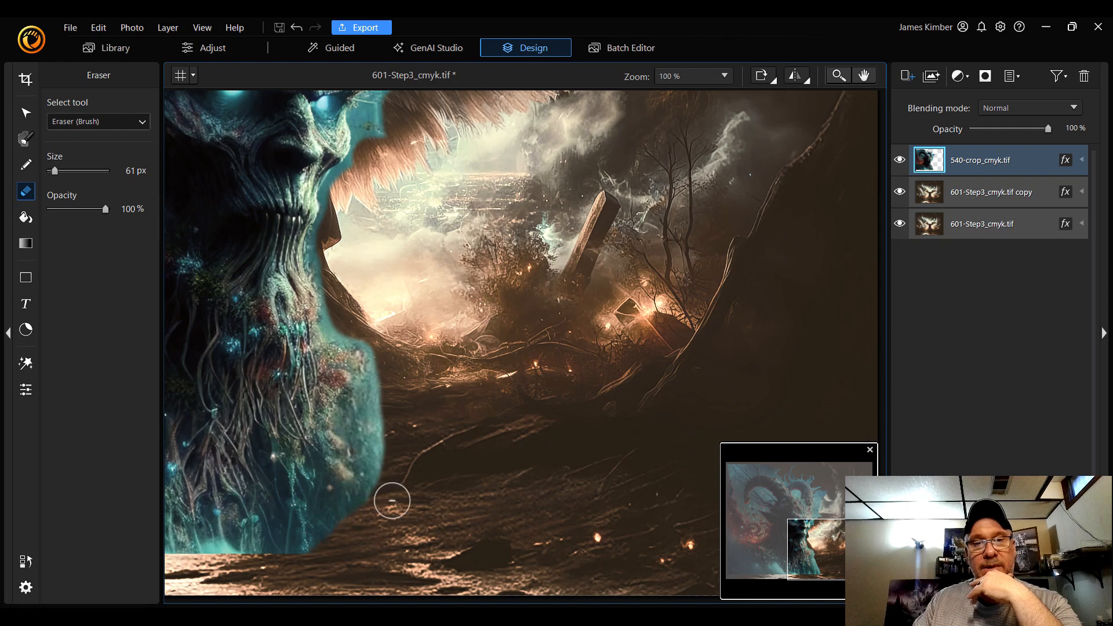
Step: Erase the dark blue background below the flowers and outside the red branches, enlarging the eraser to 82 px, and fit the whole image in view
{"action": "left_click_drag", "start_coordinate": [820, 570], "coordinate": [759, 570]}
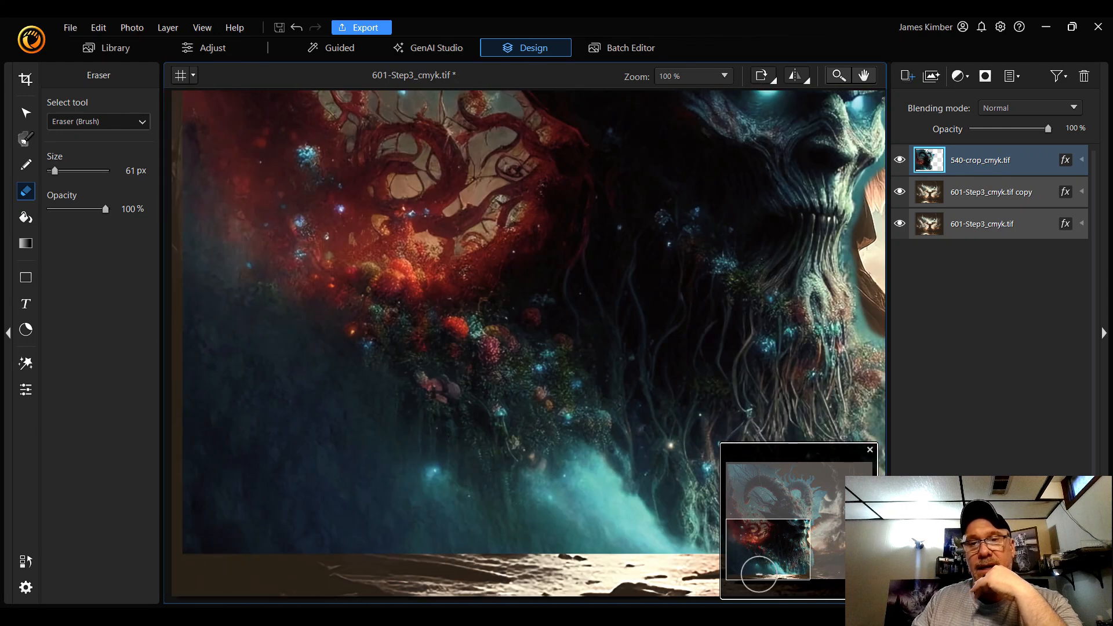
{"action": "mouse_move", "coordinate": [218, 531]}
{"action": "left_mouse_down"}
{"action": "mouse_move", "coordinate": [196, 553]}
{"action": "mouse_move", "coordinate": [196, 438]}
{"action": "mouse_move", "coordinate": [185, 495]}
{"action": "mouse_move", "coordinate": [205, 549]}
{"action": "mouse_move", "coordinate": [235, 555]}
{"action": "mouse_move", "coordinate": [225, 471]}
{"action": "mouse_move", "coordinate": [278, 559]}
{"action": "mouse_move", "coordinate": [199, 385]}
{"action": "mouse_move", "coordinate": [193, 412]}
{"action": "mouse_move", "coordinate": [200, 172]}
{"action": "mouse_move", "coordinate": [189, 149]}
{"action": "mouse_move", "coordinate": [255, 277]}
{"action": "mouse_move", "coordinate": [279, 307]}
{"action": "mouse_move", "coordinate": [319, 324]}
{"action": "mouse_move", "coordinate": [343, 370]}
{"action": "mouse_move", "coordinate": [411, 437]}
{"action": "mouse_move", "coordinate": [456, 470]}
{"action": "mouse_move", "coordinate": [516, 491]}
{"action": "mouse_move", "coordinate": [597, 474]}
{"action": "mouse_move", "coordinate": [683, 567]}
{"action": "mouse_move", "coordinate": [614, 506]}
{"action": "mouse_move", "coordinate": [615, 522]}
{"action": "mouse_move", "coordinate": [581, 512]}
{"action": "mouse_move", "coordinate": [592, 524]}
{"action": "mouse_move", "coordinate": [582, 518]}
{"action": "mouse_move", "coordinate": [530, 552]}
{"action": "mouse_move", "coordinate": [521, 514]}
{"action": "mouse_move", "coordinate": [460, 535]}
{"action": "mouse_move", "coordinate": [427, 498]}
{"action": "mouse_move", "coordinate": [417, 544]}
{"action": "mouse_move", "coordinate": [403, 460]}
{"action": "mouse_move", "coordinate": [377, 532]}
{"action": "mouse_move", "coordinate": [371, 462]}
{"action": "mouse_move", "coordinate": [331, 450]}
{"action": "mouse_move", "coordinate": [343, 532]}
{"action": "mouse_move", "coordinate": [305, 487]}
{"action": "mouse_move", "coordinate": [304, 538]}
{"action": "mouse_move", "coordinate": [281, 452]}
{"action": "mouse_move", "coordinate": [236, 393]}
{"action": "mouse_move", "coordinate": [208, 255]}
{"action": "mouse_move", "coordinate": [306, 385]}
{"action": "mouse_move", "coordinate": [340, 410]}
{"action": "mouse_move", "coordinate": [261, 348]}
{"action": "mouse_move", "coordinate": [345, 462]}
{"action": "mouse_move", "coordinate": [254, 380]}
{"action": "left_mouse_up"}
{"action": "scroll", "coordinate": [595, 527], "scroll_direction": "up", "scroll_amount": 3}
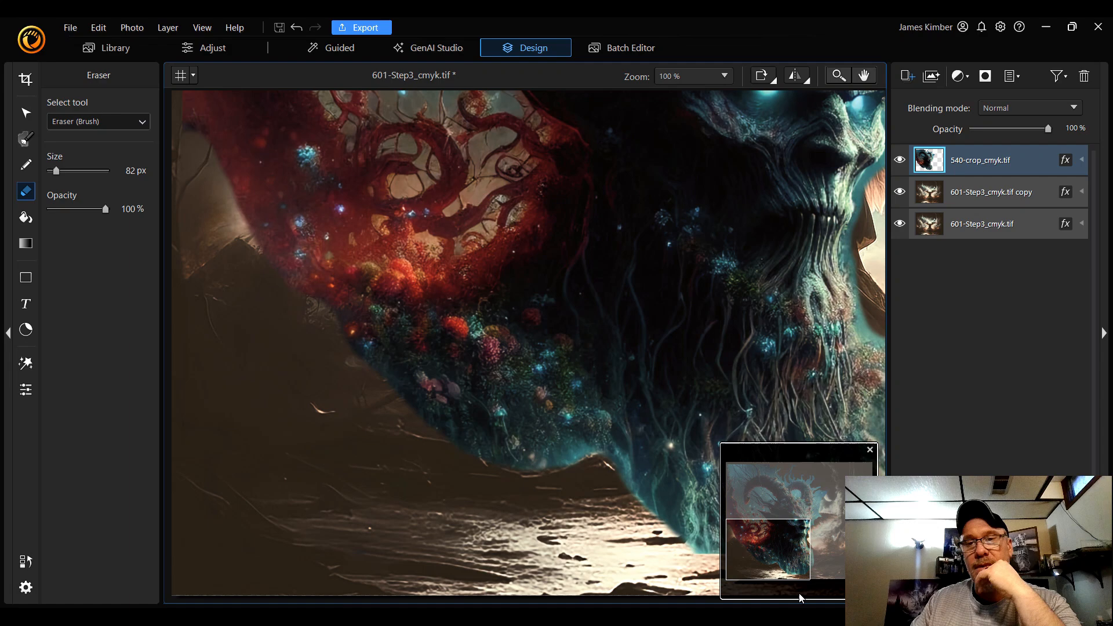
{"action": "left_click_drag", "start_coordinate": [770, 563], "coordinate": [796, 562]}
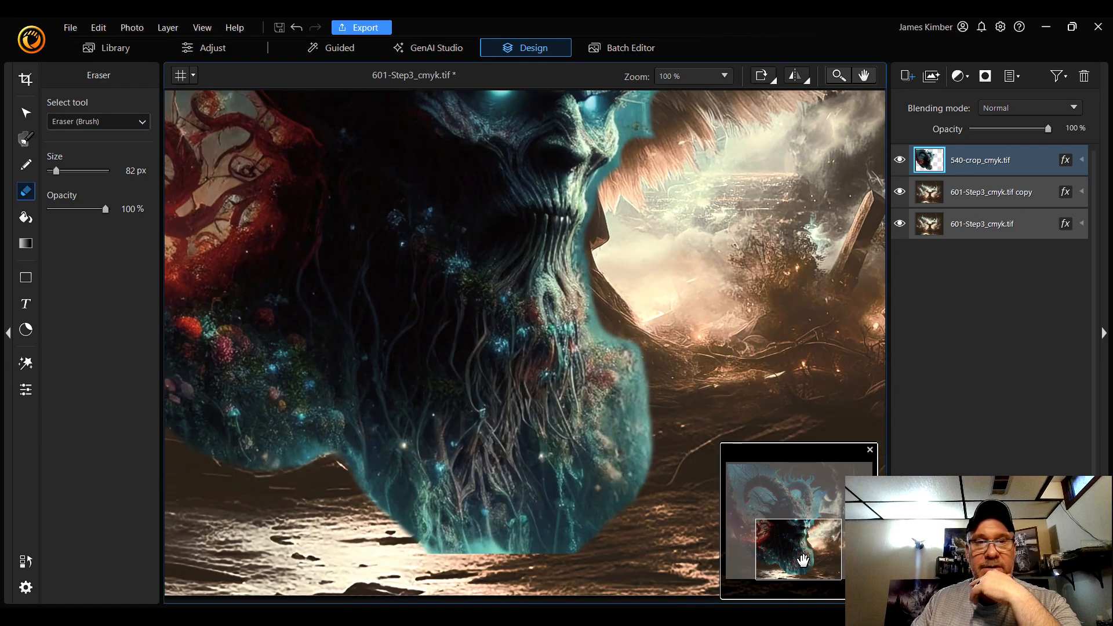
{"action": "left_click_drag", "start_coordinate": [790, 552], "coordinate": [747, 531]}
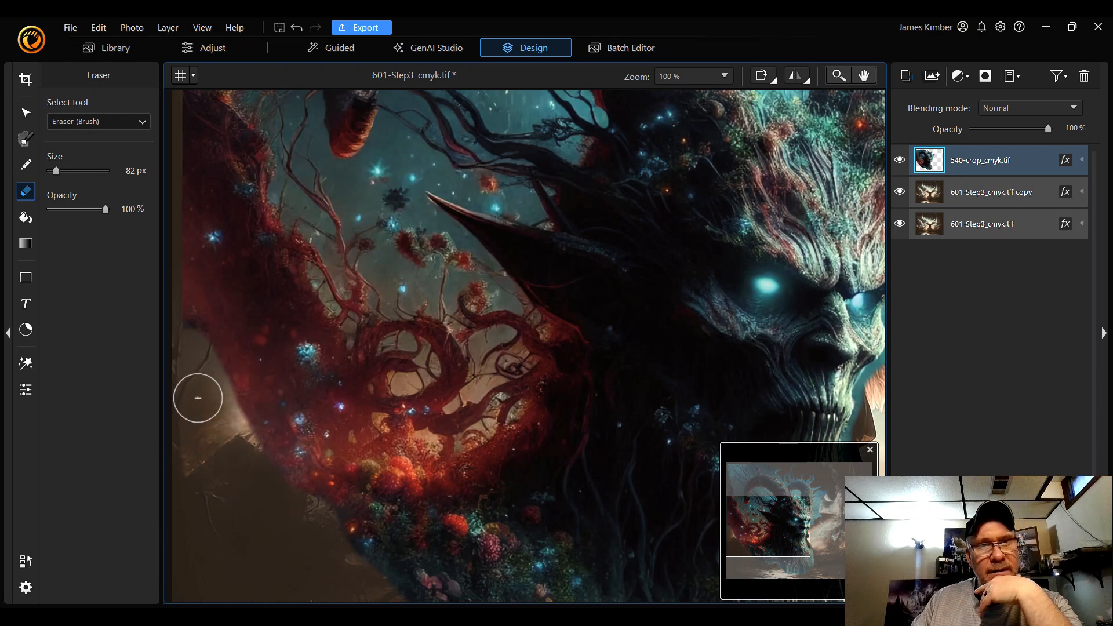
{"action": "left_click_drag", "start_coordinate": [198, 395], "coordinate": [172, 273]}
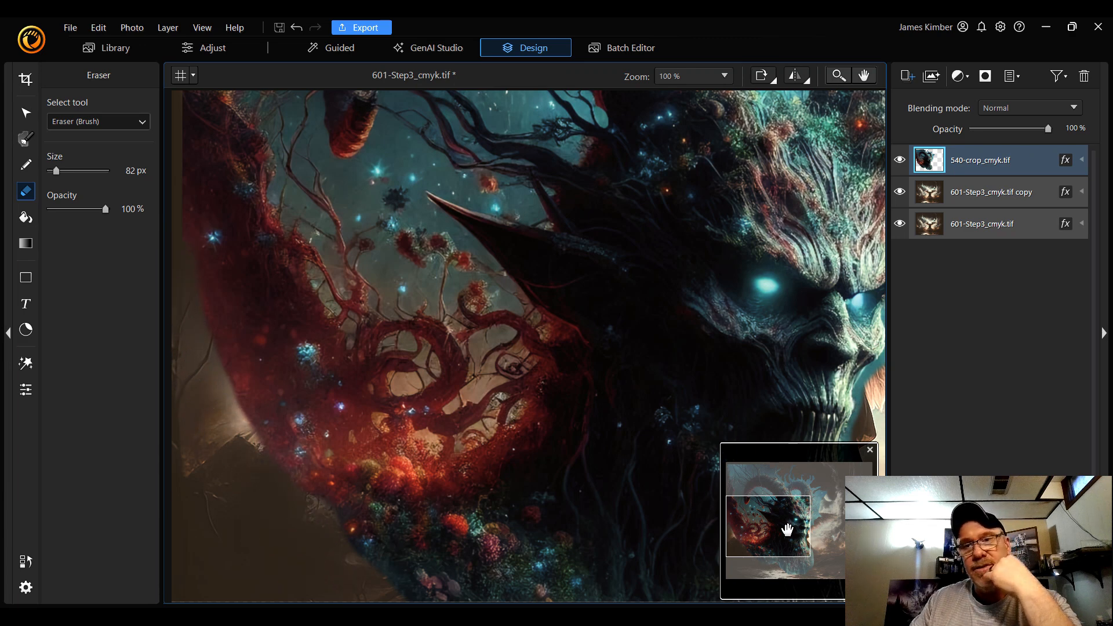
{"action": "left_click", "coordinate": [678, 73]}
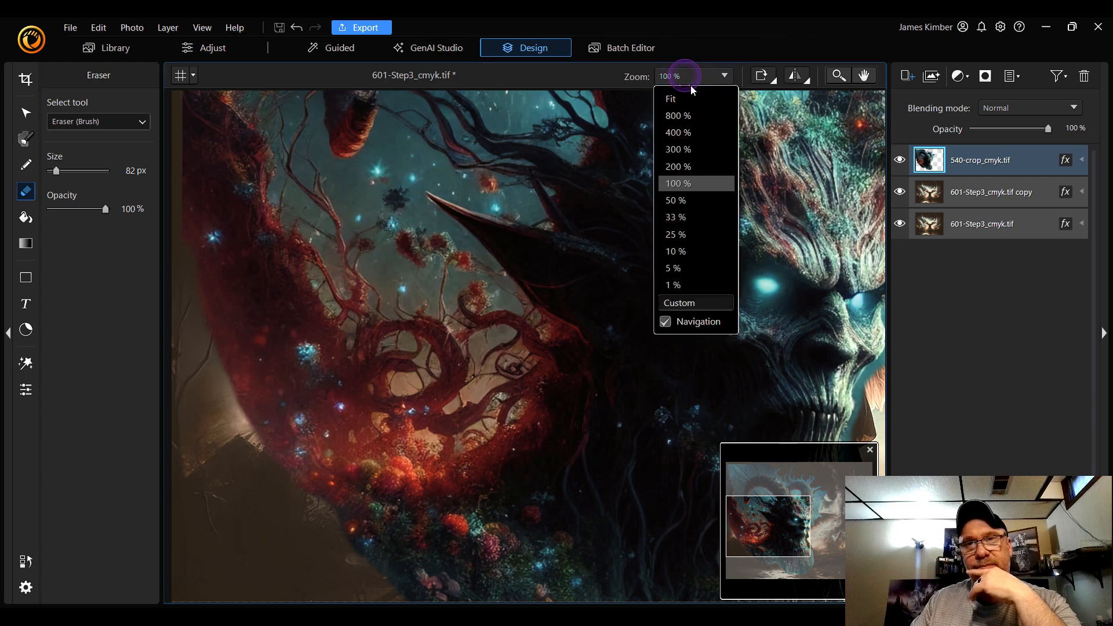
{"action": "left_click", "coordinate": [672, 98]}
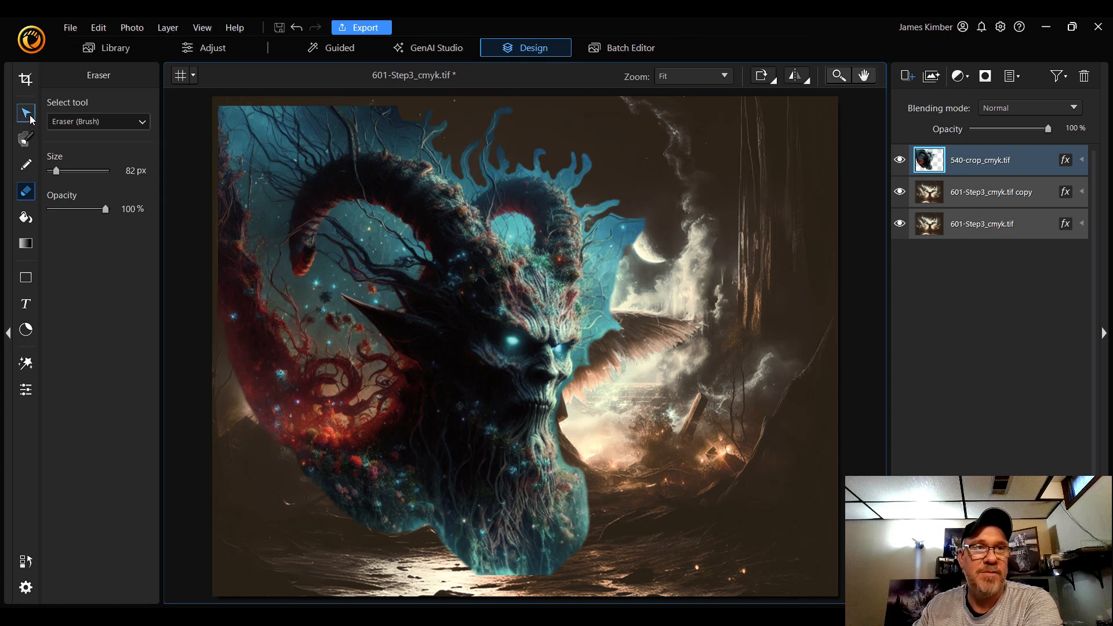
{"action": "left_click", "coordinate": [29, 115]}
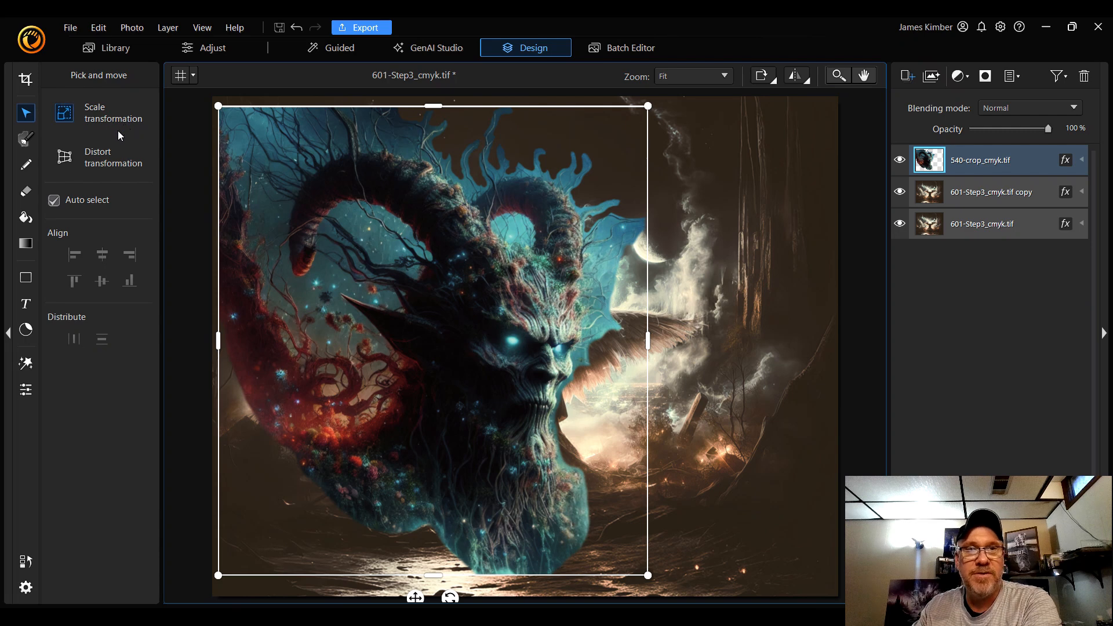
{"action": "left_click", "coordinate": [71, 160]}
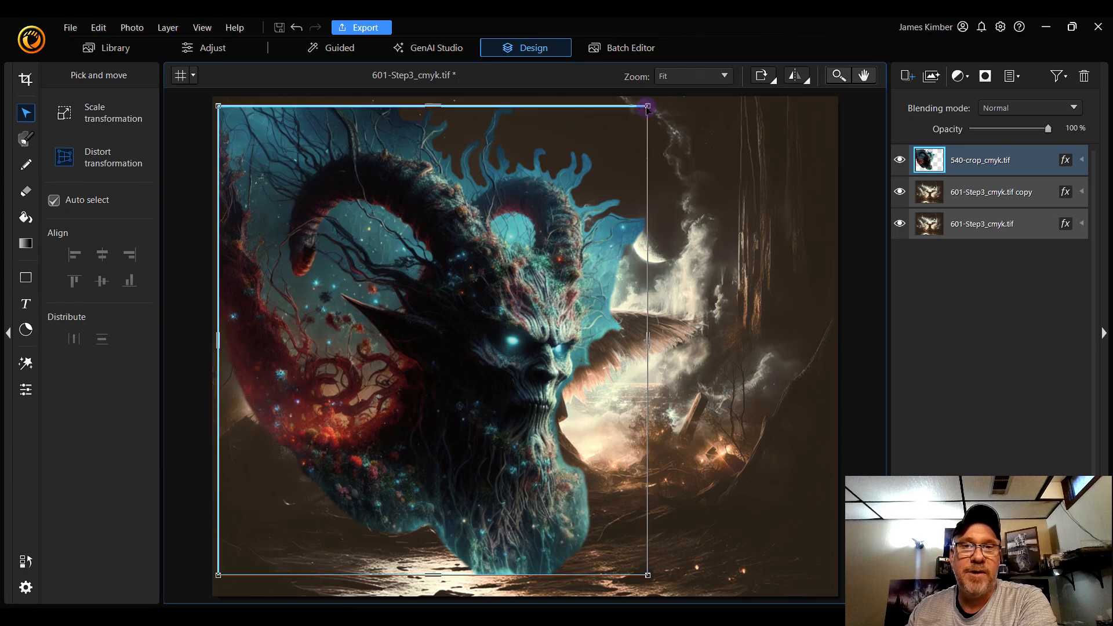
{"action": "left_click_drag", "start_coordinate": [647, 107], "coordinate": [748, 212]}
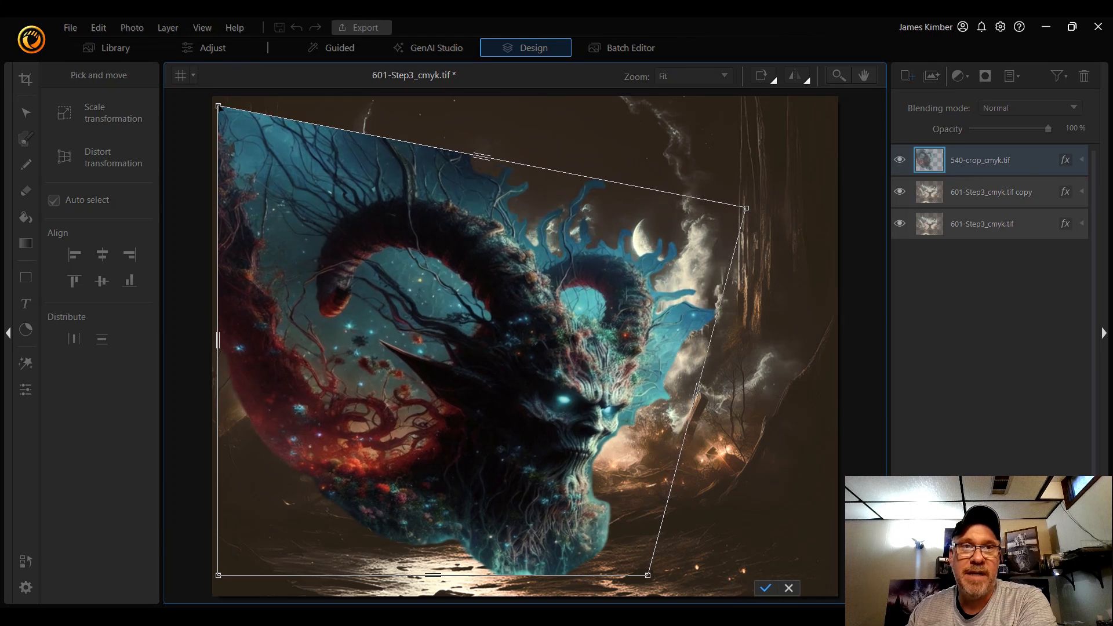
{"action": "left_click_drag", "start_coordinate": [220, 107], "coordinate": [285, 224]}
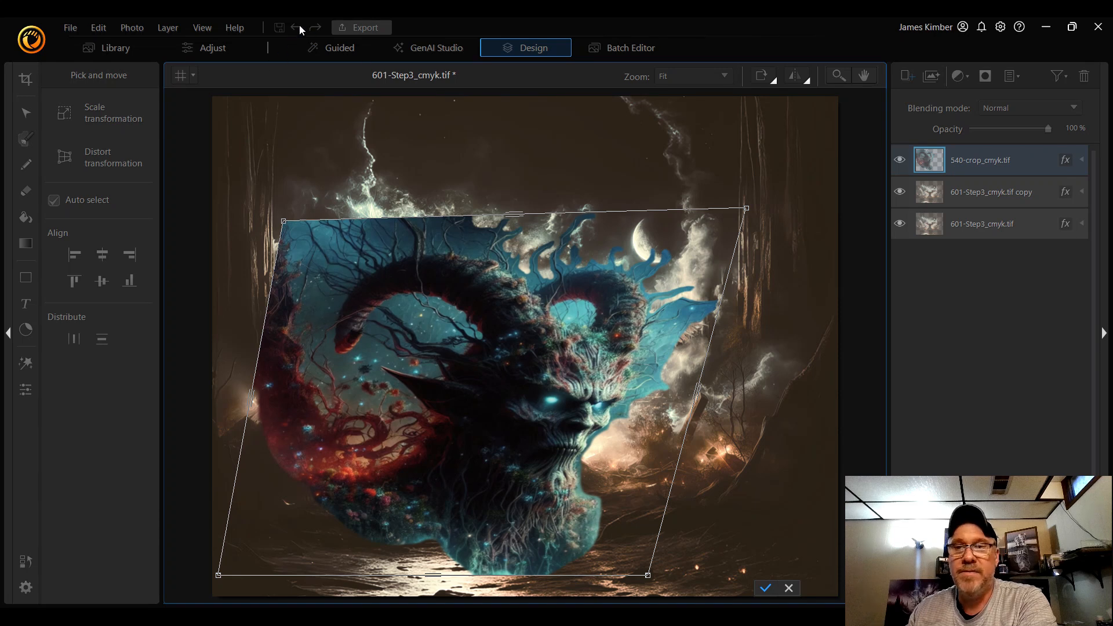
{"action": "left_click", "coordinate": [794, 587]}
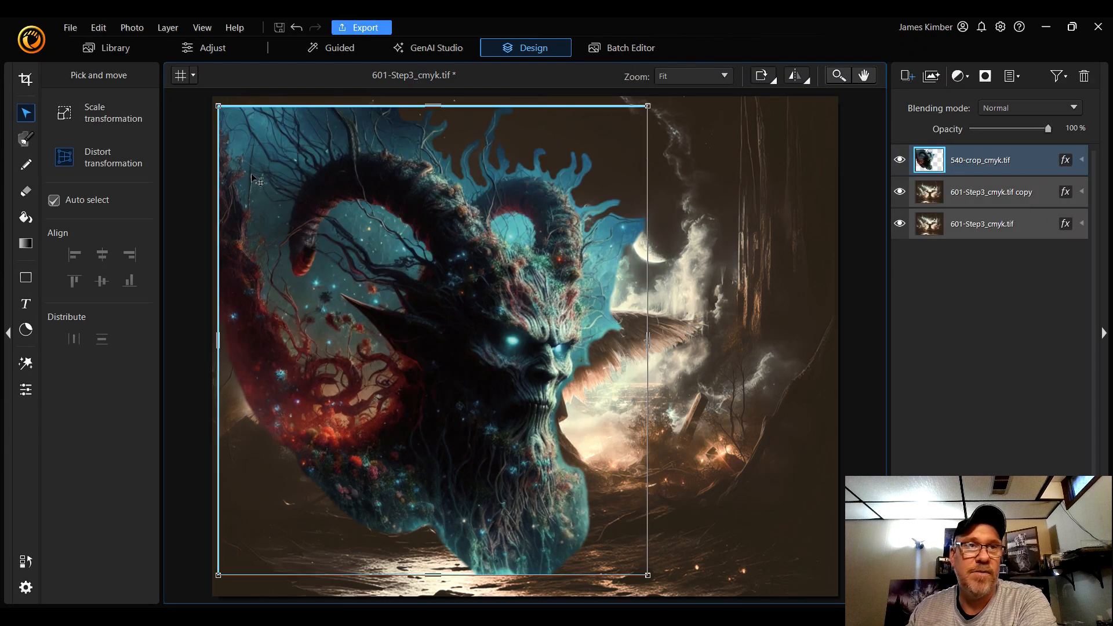
Step: Scale the horned creature layer down proportionally, without rotation, to roughly a quarter of the scene's width
{"action": "left_click", "coordinate": [63, 113]}
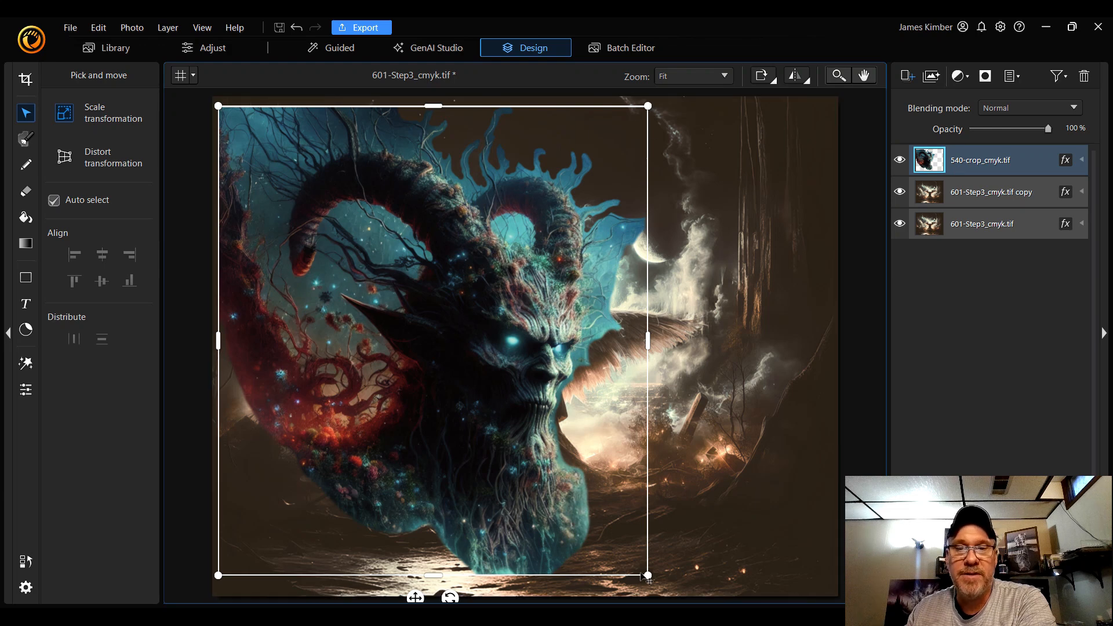
{"action": "left_click_drag", "start_coordinate": [648, 576], "coordinate": [401, 364]}
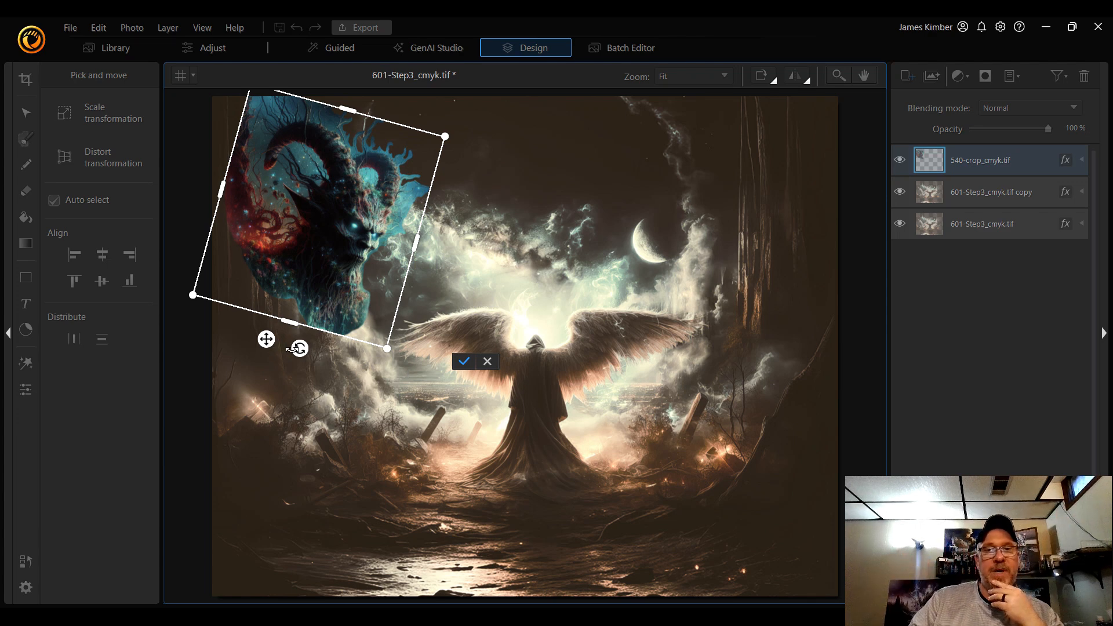
{"action": "left_click", "coordinate": [487, 361]}
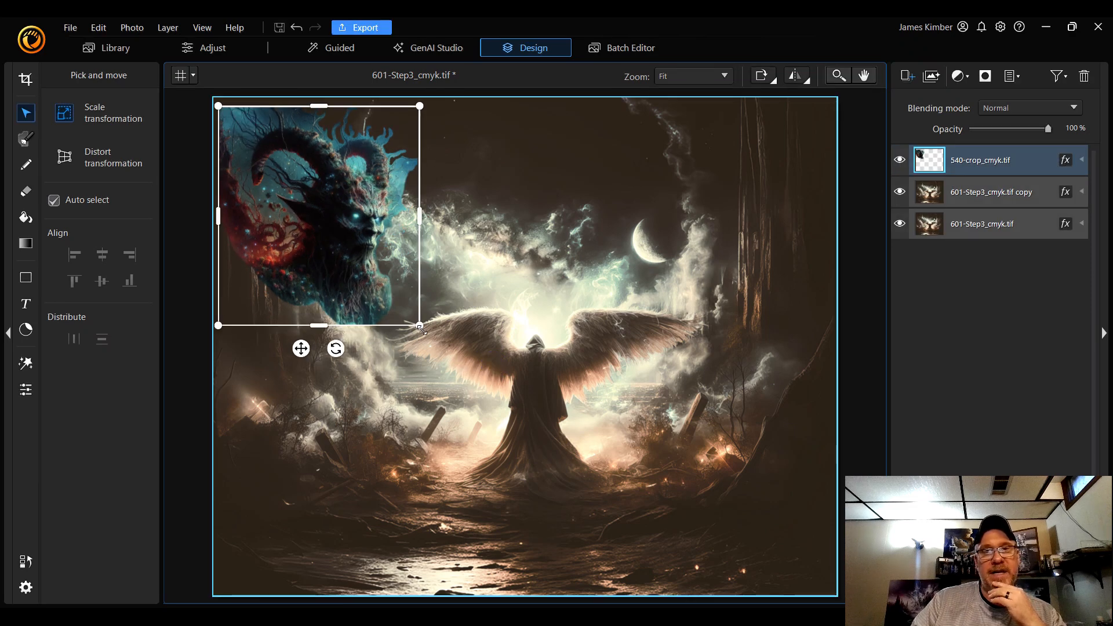
{"action": "left_click_drag", "start_coordinate": [420, 327], "coordinate": [287, 358]}
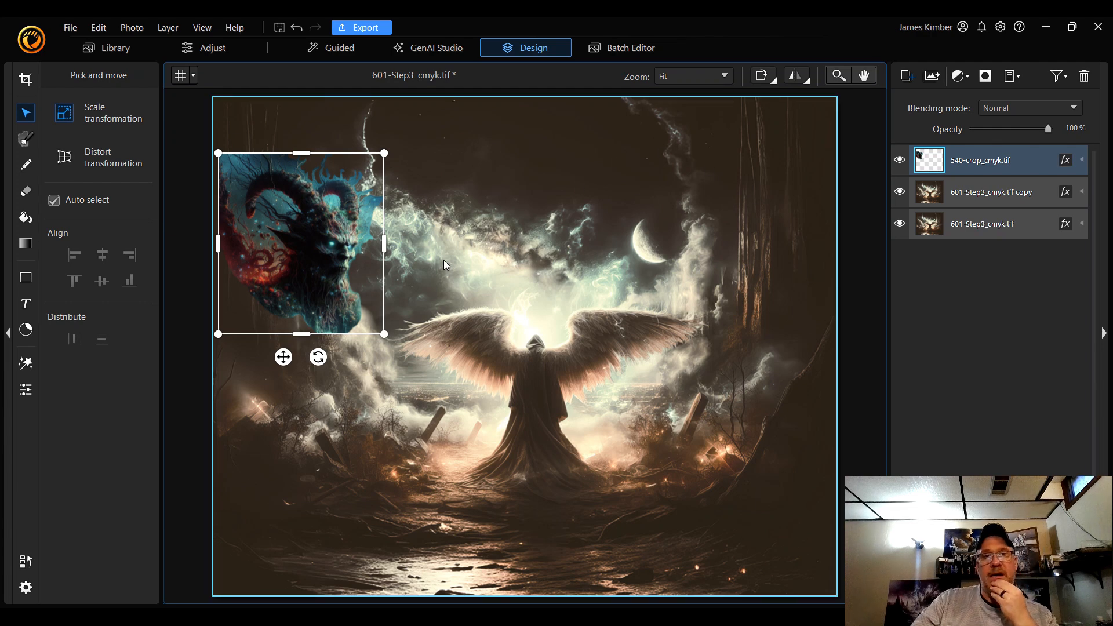
Step: Move the reduced creature layer into the dark upper-left corner of the scene, slightly inset from the image edges
{"action": "left_click_drag", "start_coordinate": [286, 354], "coordinate": [289, 328]}
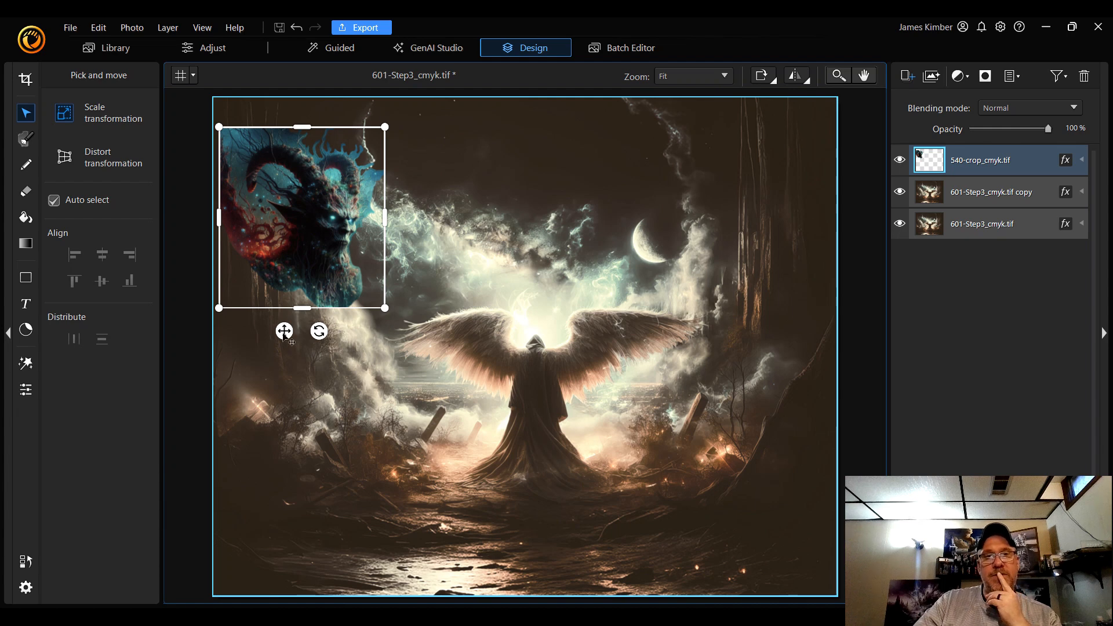
{"action": "left_click_drag", "start_coordinate": [283, 334], "coordinate": [302, 401]}
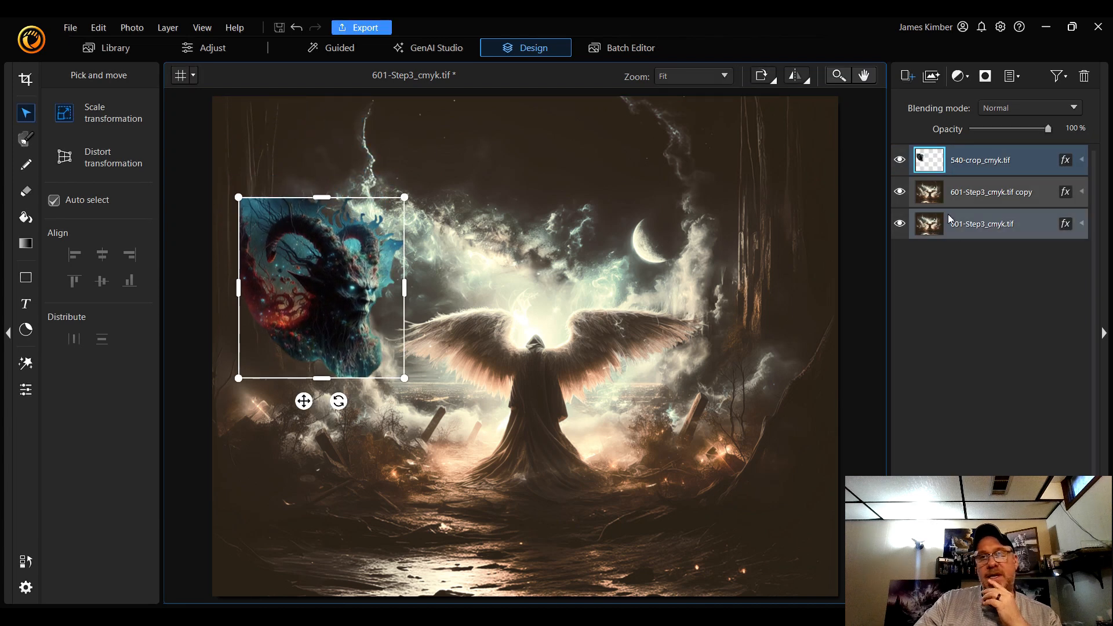
{"action": "left_click", "coordinate": [931, 198]}
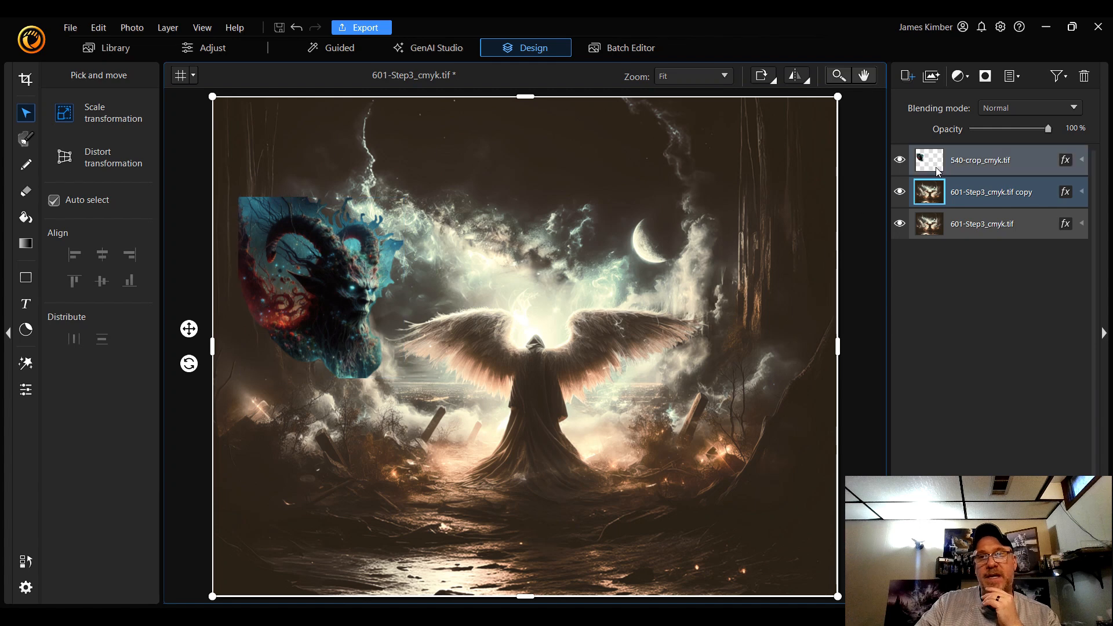
{"action": "left_click", "coordinate": [354, 365]}
{"action": "left_click_drag", "start_coordinate": [307, 401], "coordinate": [284, 302]}
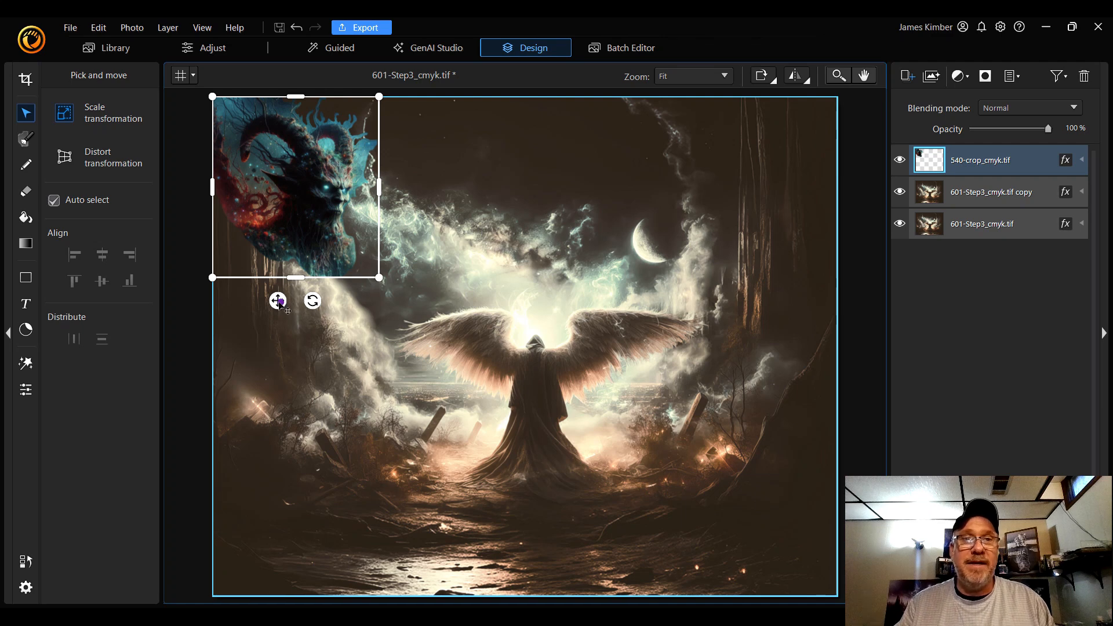
{"action": "left_click_drag", "start_coordinate": [278, 301], "coordinate": [290, 311]}
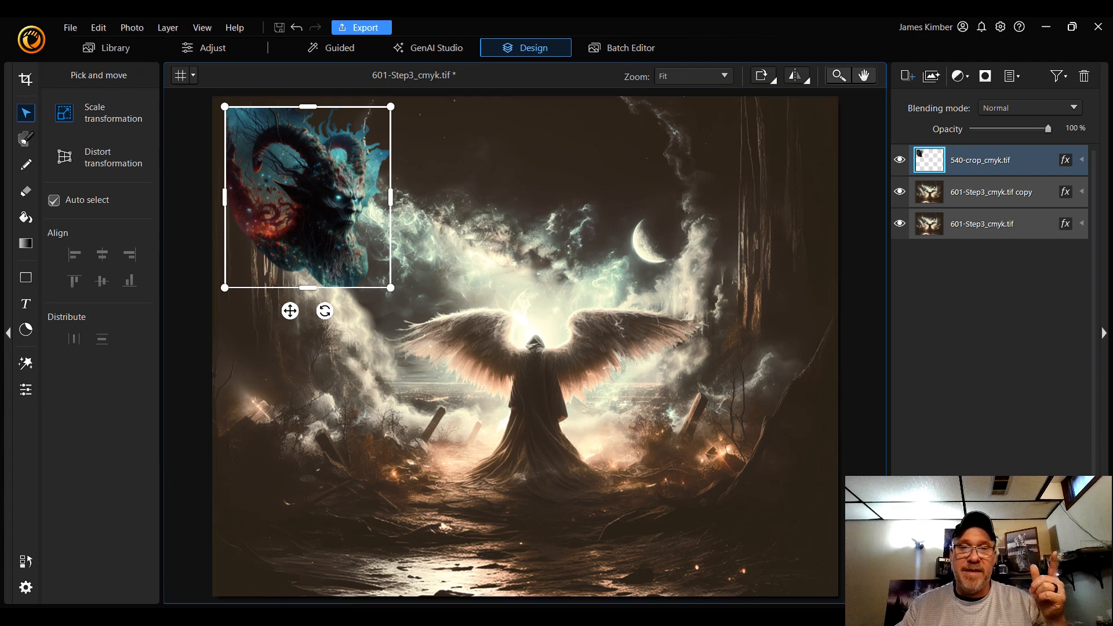
{"action": "key", "text": "alt+Tab"}
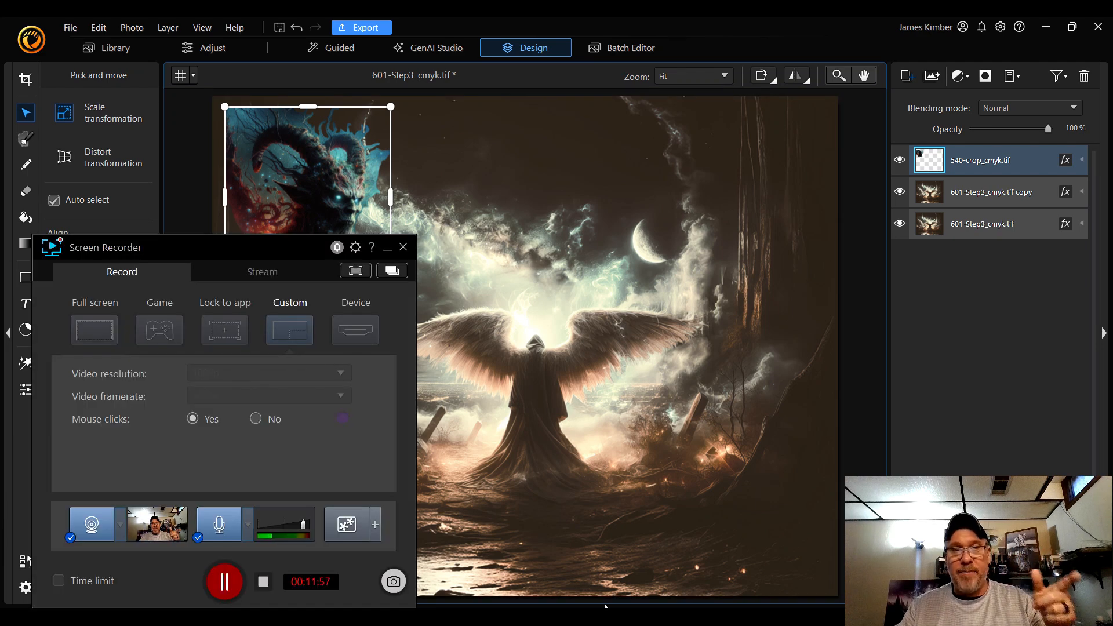